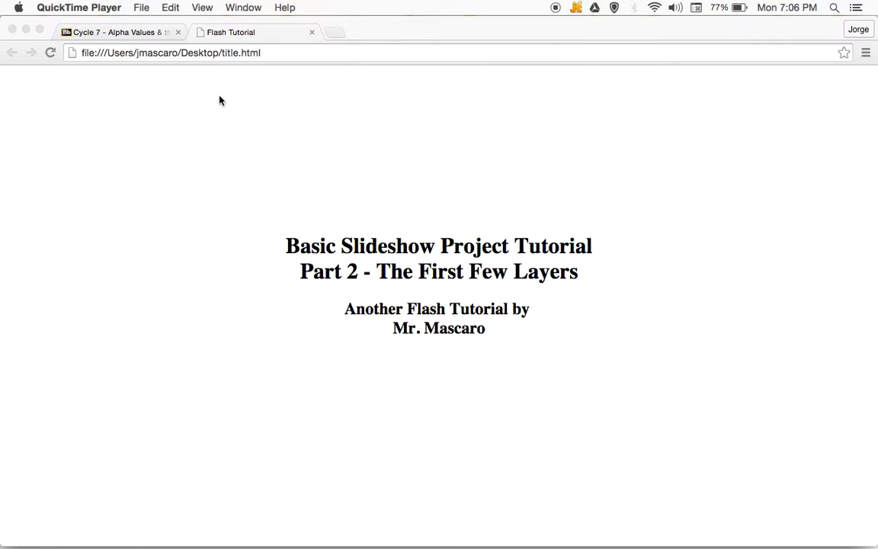
Play the BasicSlideshowDemo.swf demo from the Cycle 7 Blackboard page twice, closing it after each viewing
left_click(141, 33)
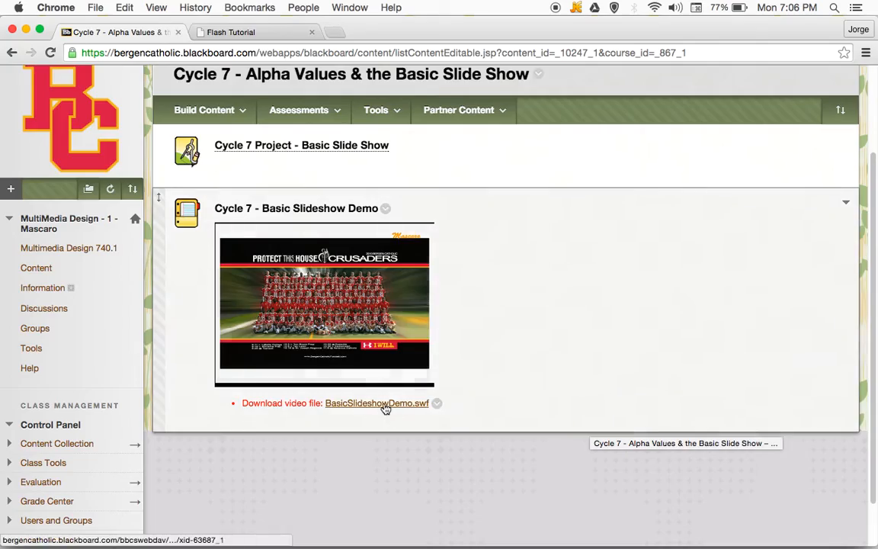
left_click(385, 404)
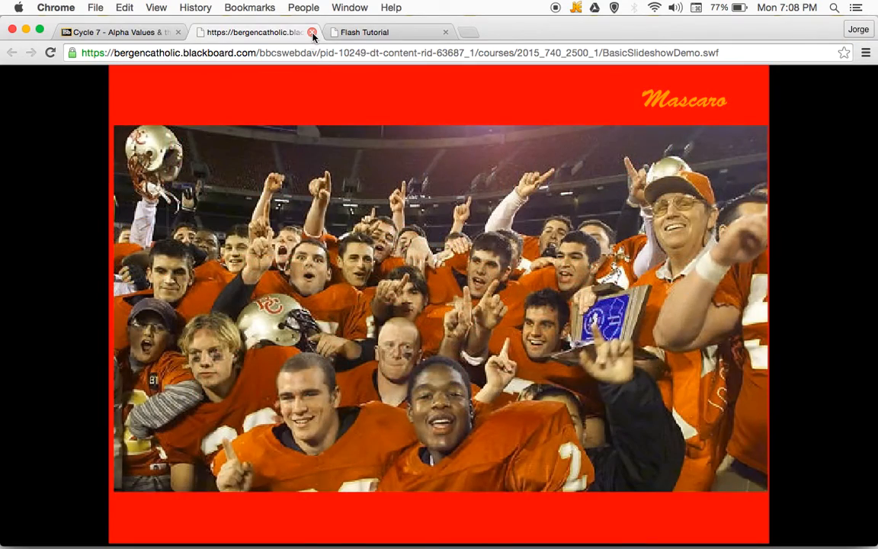
left_click(312, 32)
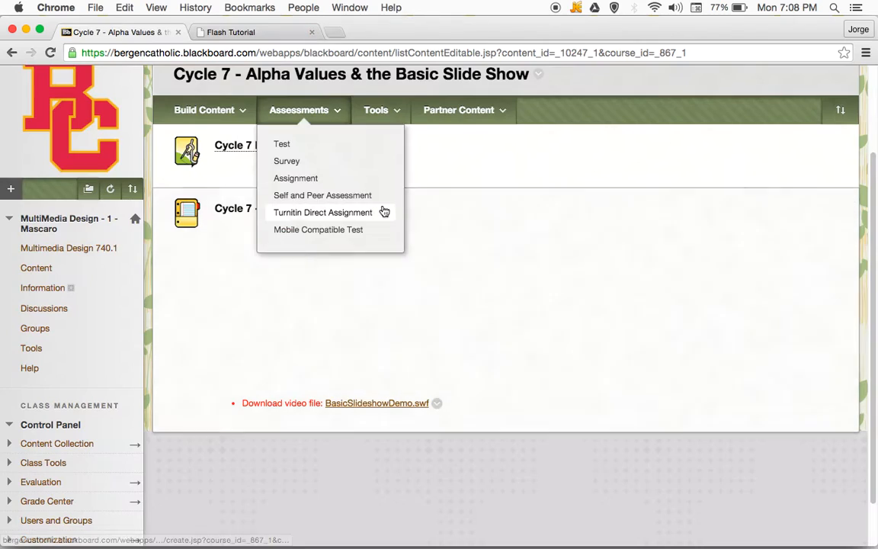
left_click(394, 403)
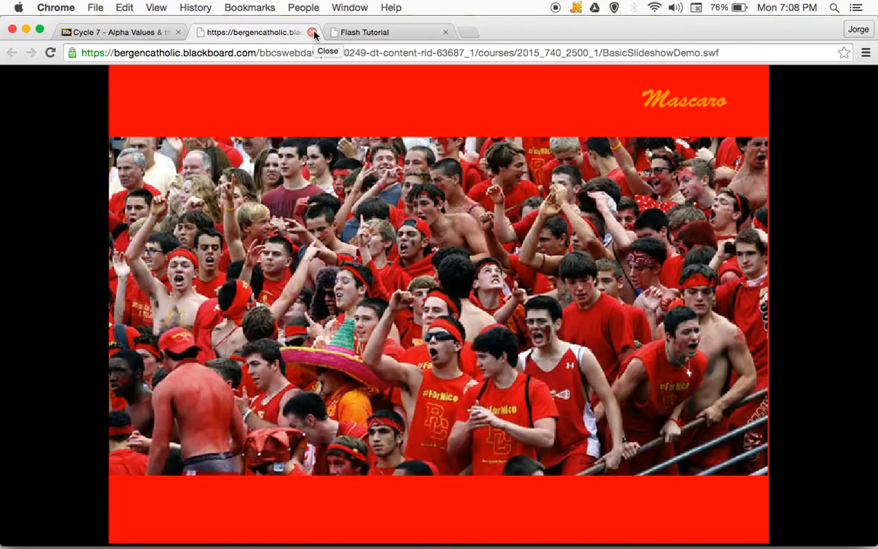
left_click(313, 33)
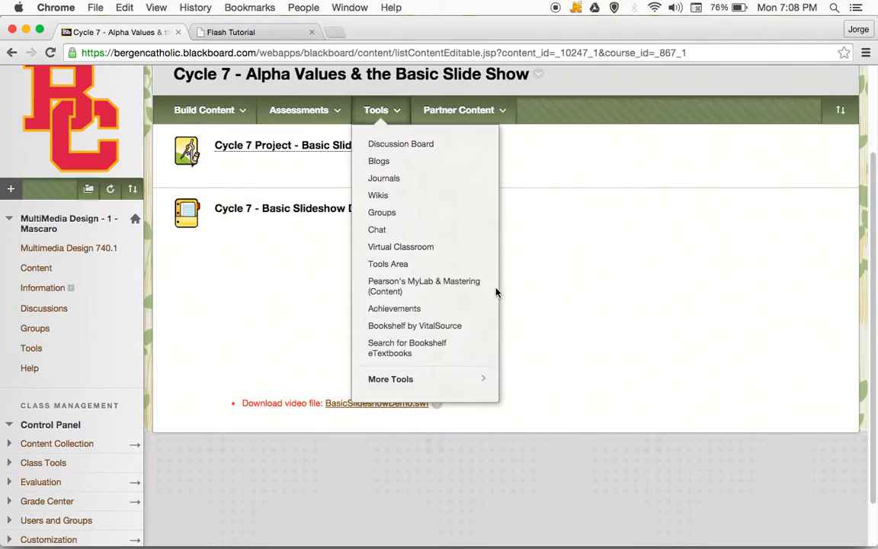
Switch to Adobe Flash CS6 and preview the images and movie clip symbols stored in the BasicSlideShowTutorial.fla library
left_click(546, 527)
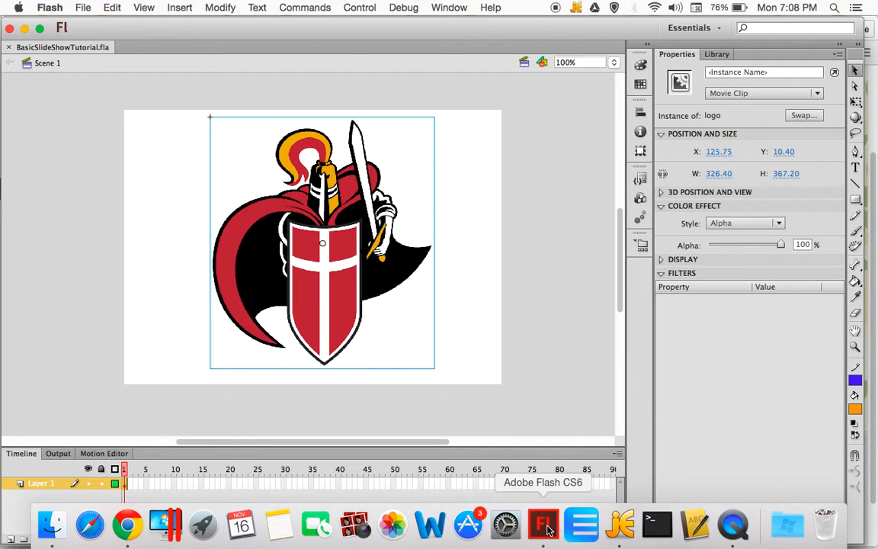
left_click(724, 56)
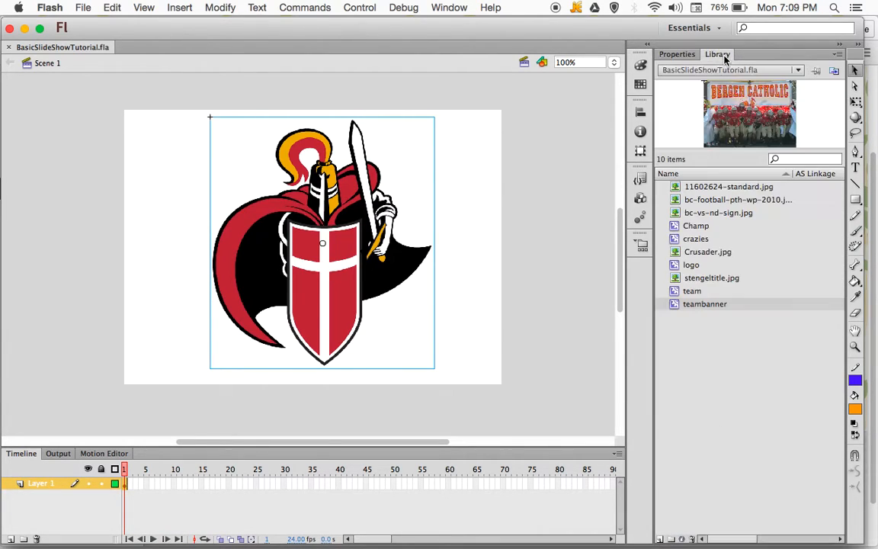
left_click(701, 187)
left_click(694, 200)
left_click(694, 214)
left_click(703, 226)
left_click(700, 238)
left_click(700, 266)
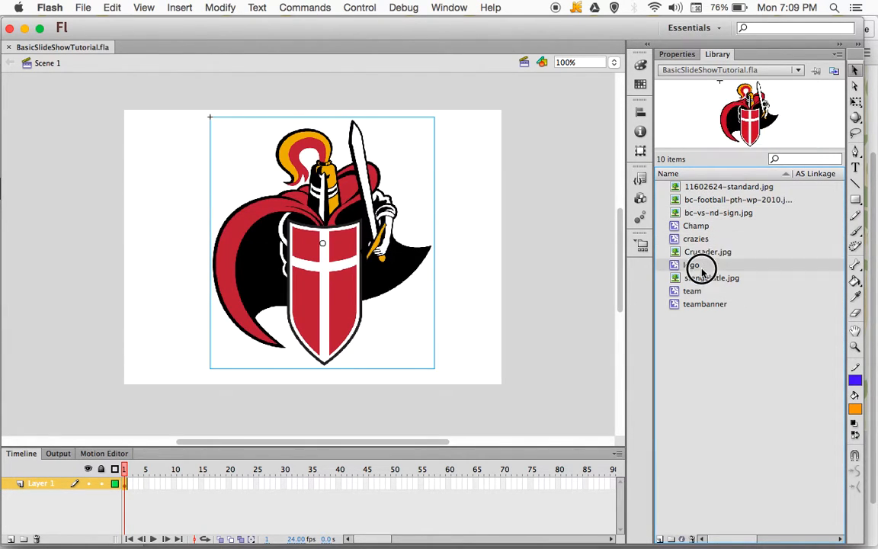
left_click(690, 291)
left_click(708, 303)
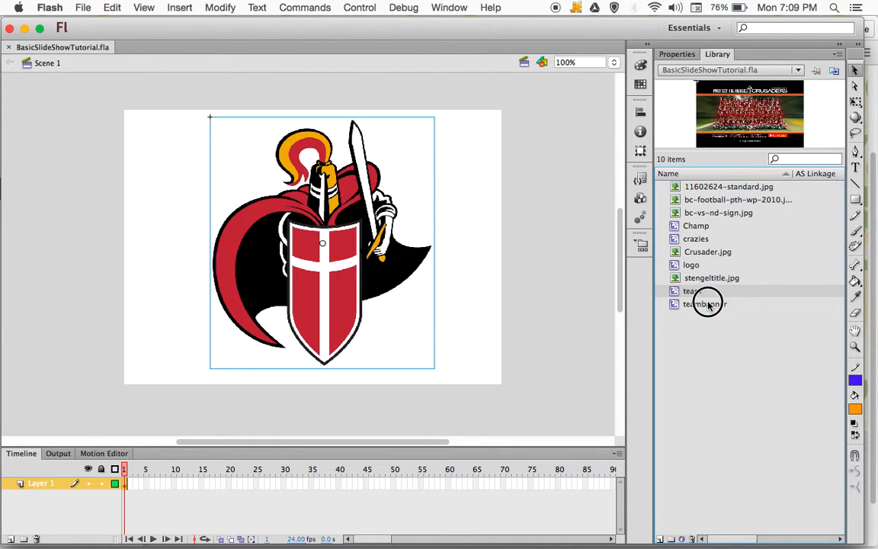
left_click(690, 291)
left_click(693, 266)
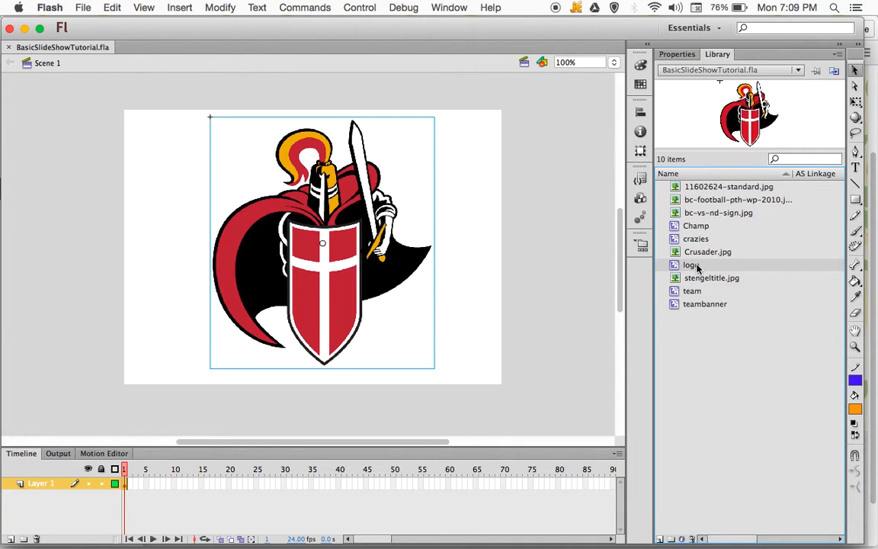
left_click(696, 227)
left_click(701, 240)
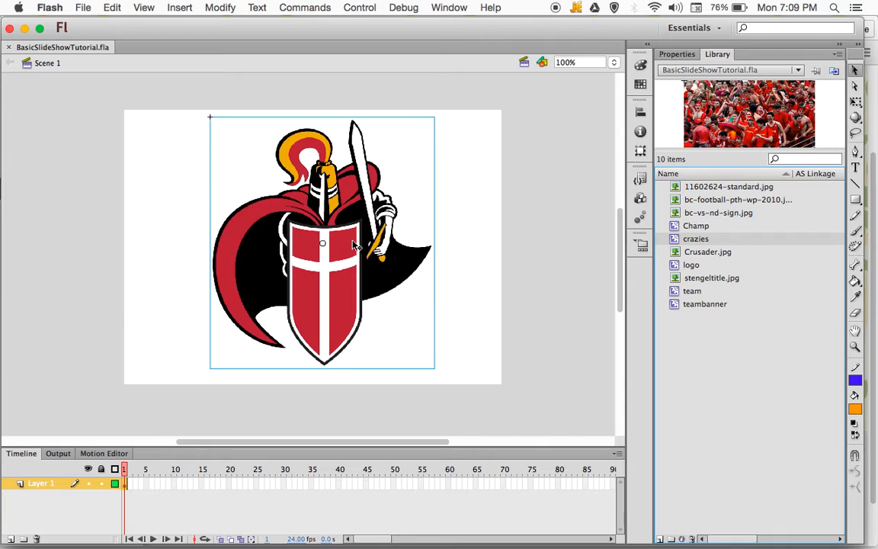
Create a motion tween on the logo in Layer 1 and insert keyframes at frames 24 and 36
right_click(353, 243)
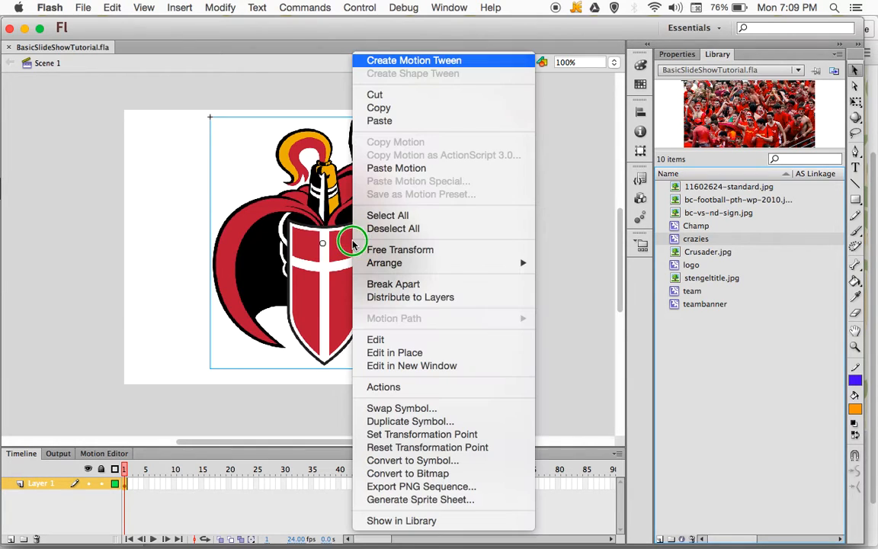
left_click(409, 63)
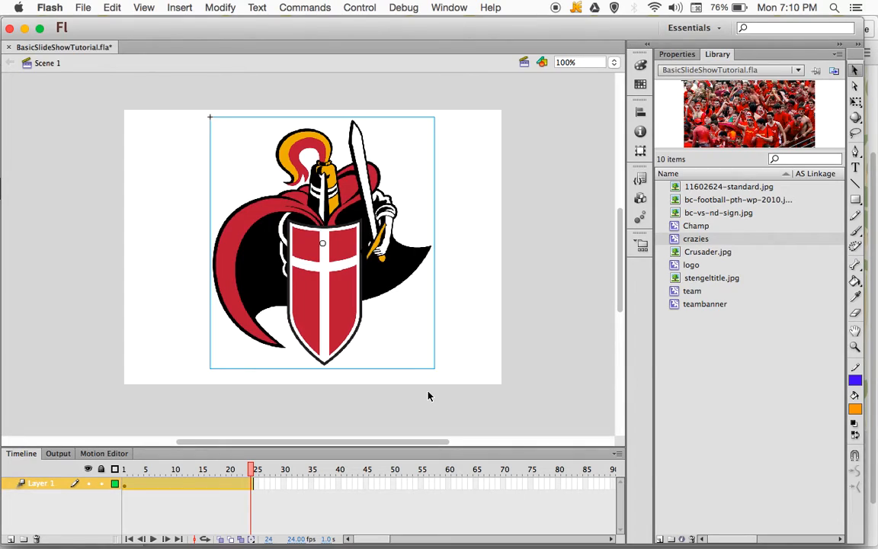
key("F6")
left_click(317, 492)
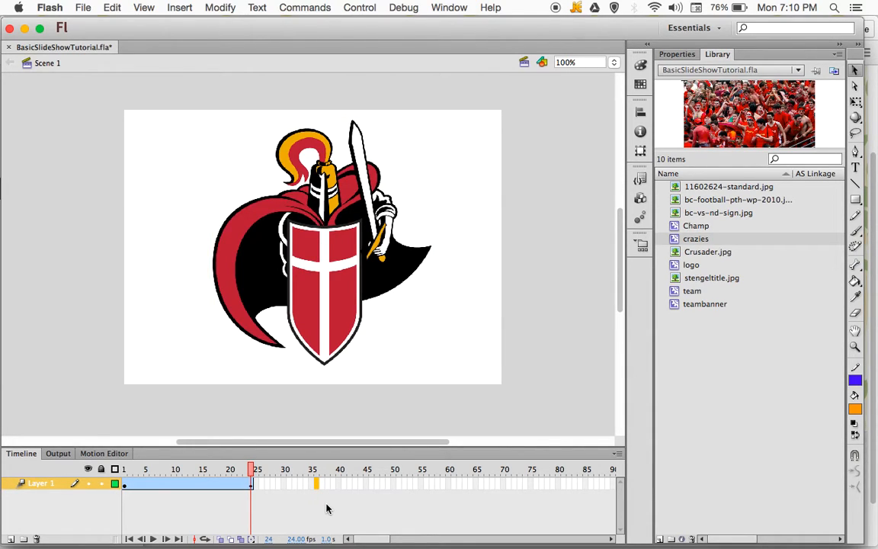
key("F6")
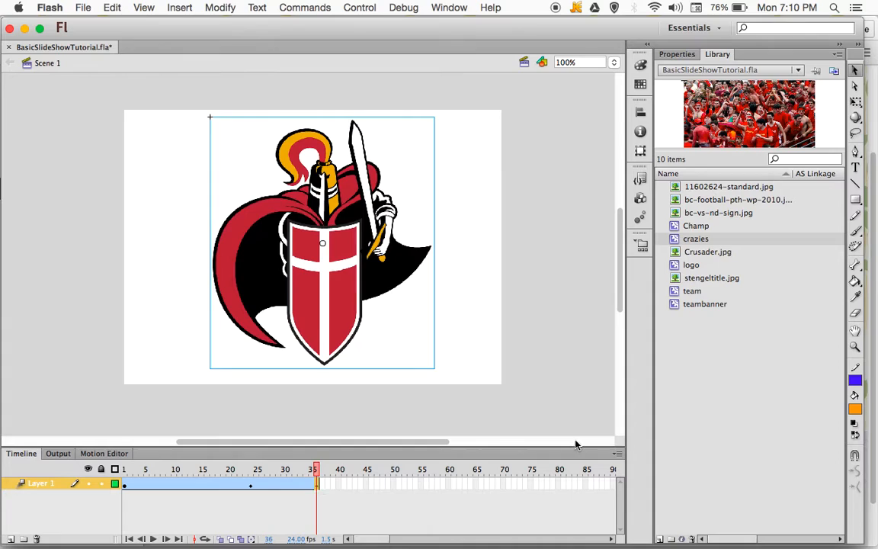
Set the logo's alpha to 0% at frame 36
left_click(678, 55)
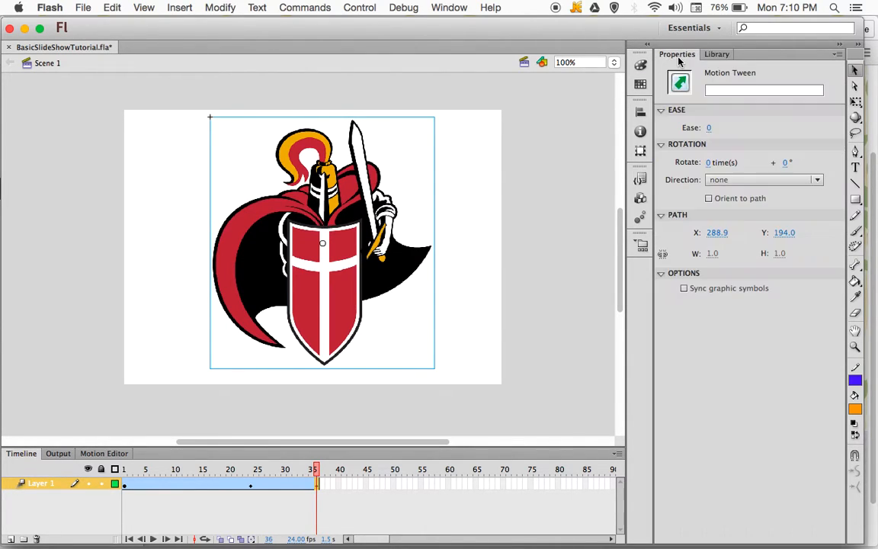
left_click(347, 246)
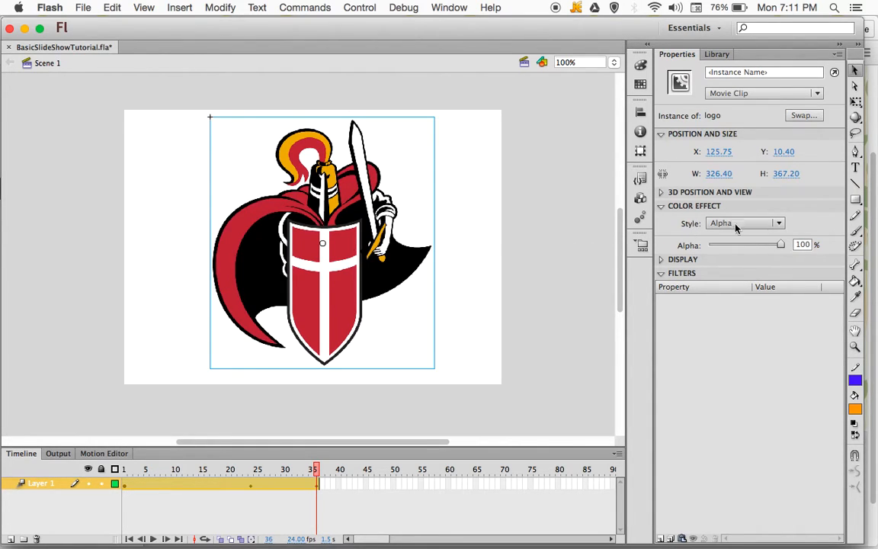
left_click_drag(782, 245, 705, 252)
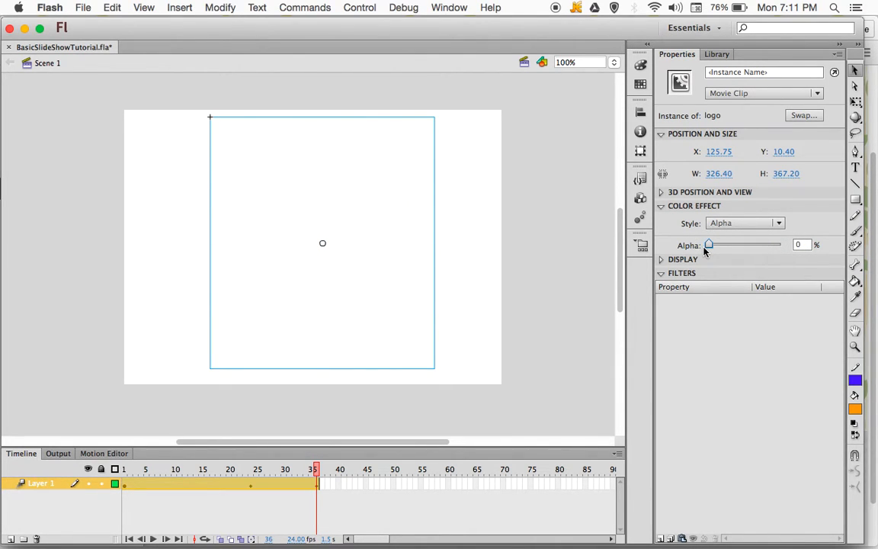
Check the logo's alpha at frames 24 and 1, go to frame 36, and play back the fade-out
left_click(254, 487)
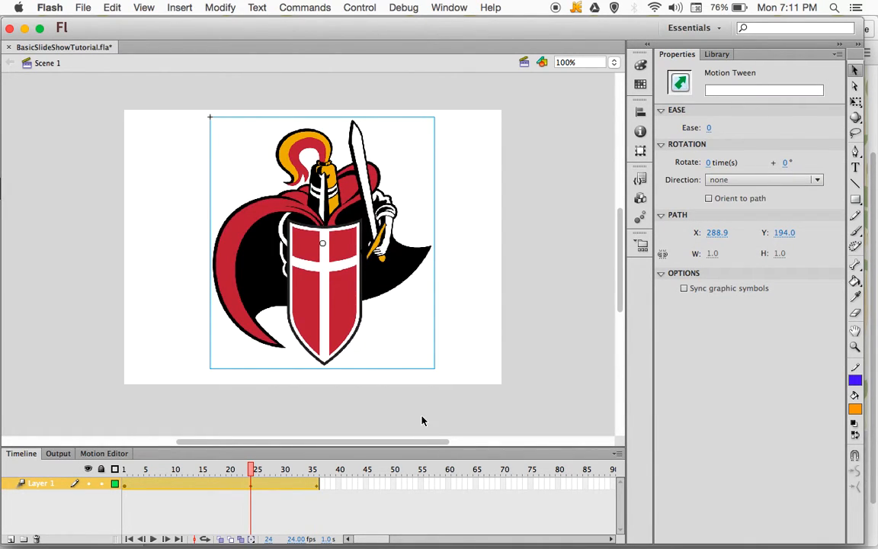
left_click(378, 290)
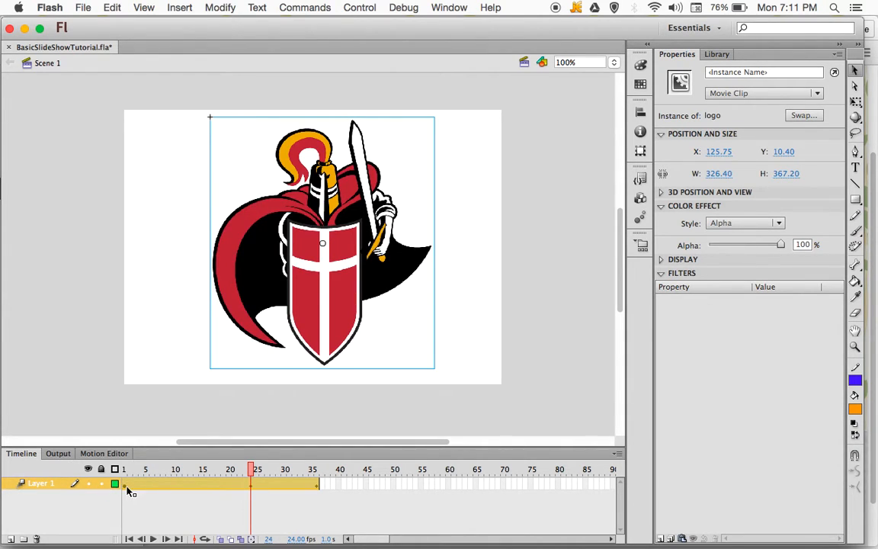
left_click(129, 538)
left_click(335, 263)
left_click(318, 487)
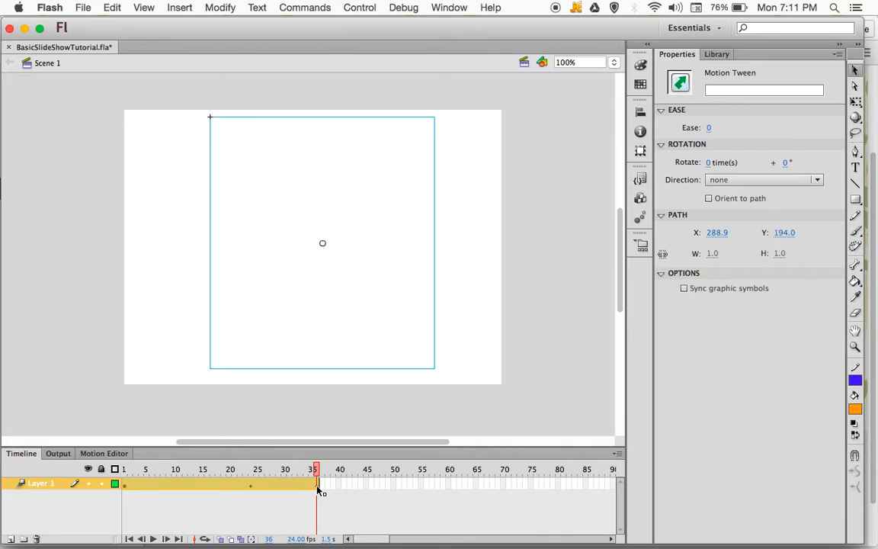
key("Return")
key("Return")
key("Return")
Lock Layer 1 and add a new layer above it, making its first frame current
left_click(102, 485)
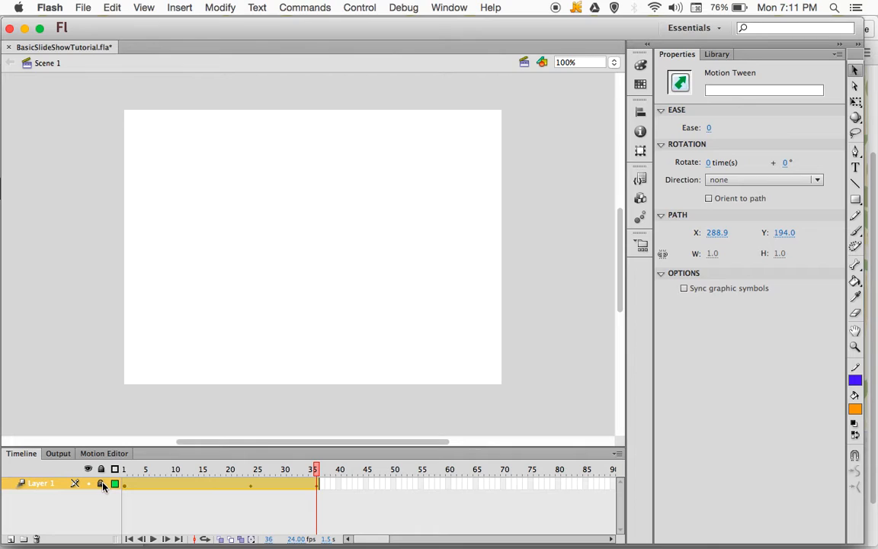
left_click(10, 540)
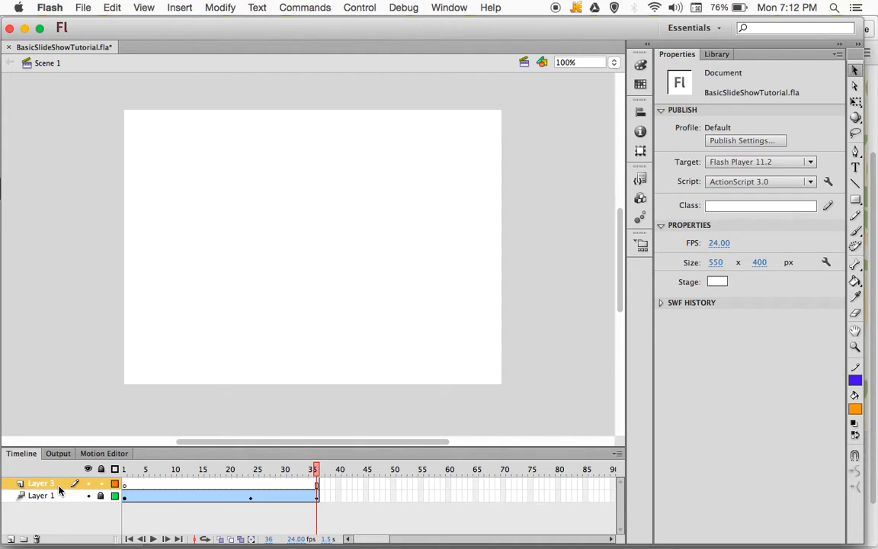
left_click(125, 488)
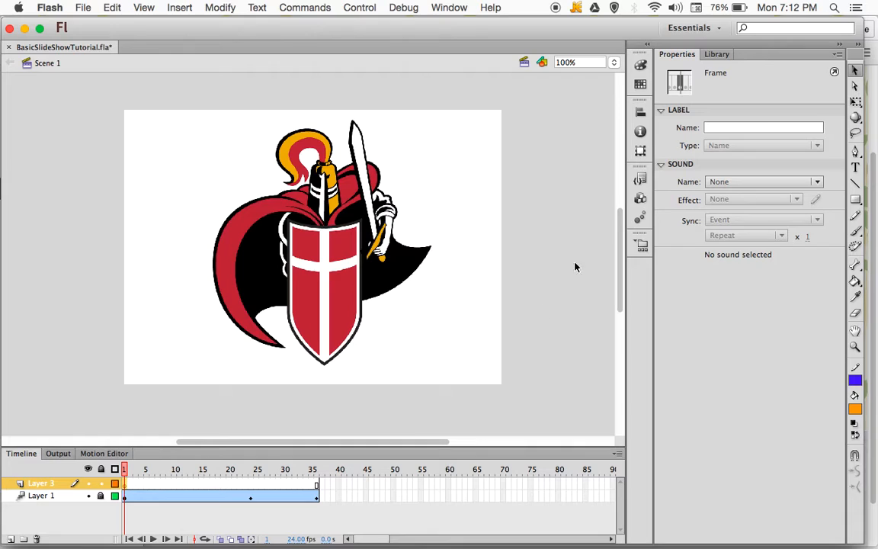
Place the team symbol from the library on the stage in frame 1 of the new layer
left_click(717, 55)
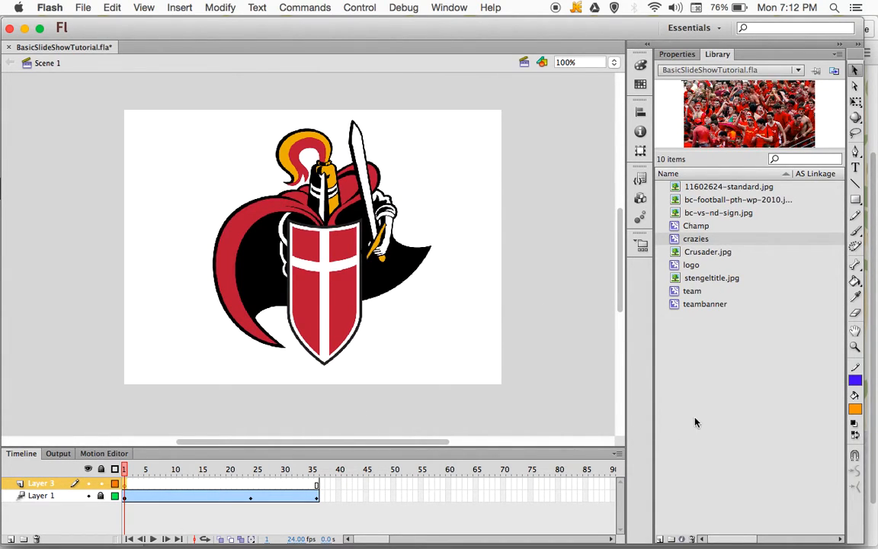
left_click(703, 226)
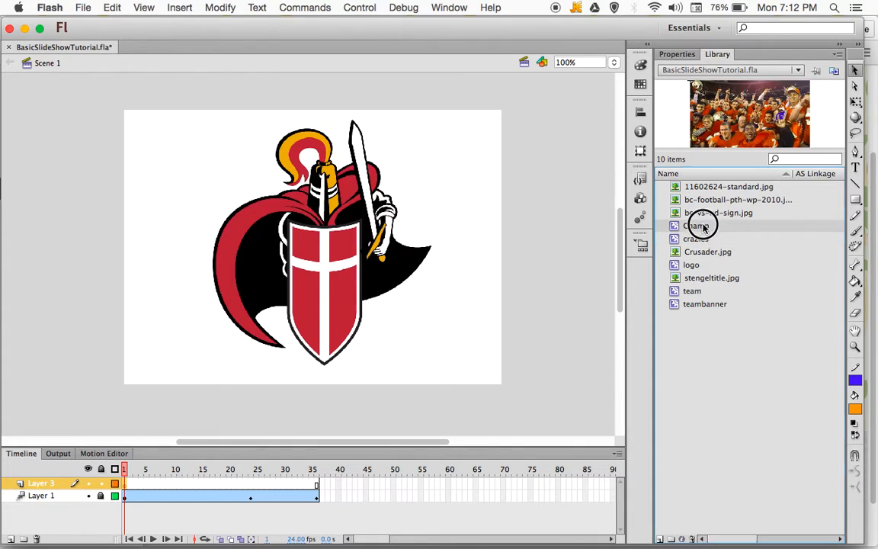
left_click(695, 292)
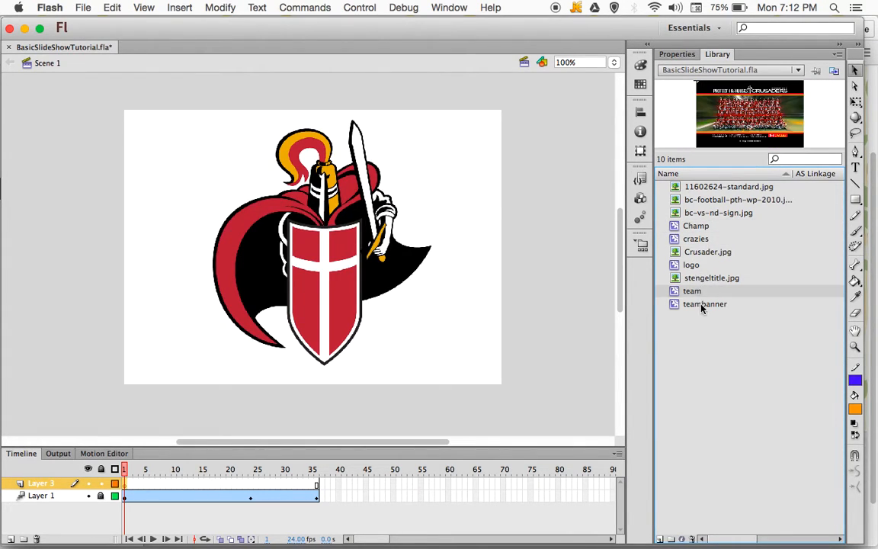
left_click(702, 305)
left_click(702, 293)
left_click_drag(689, 101, 328, 243)
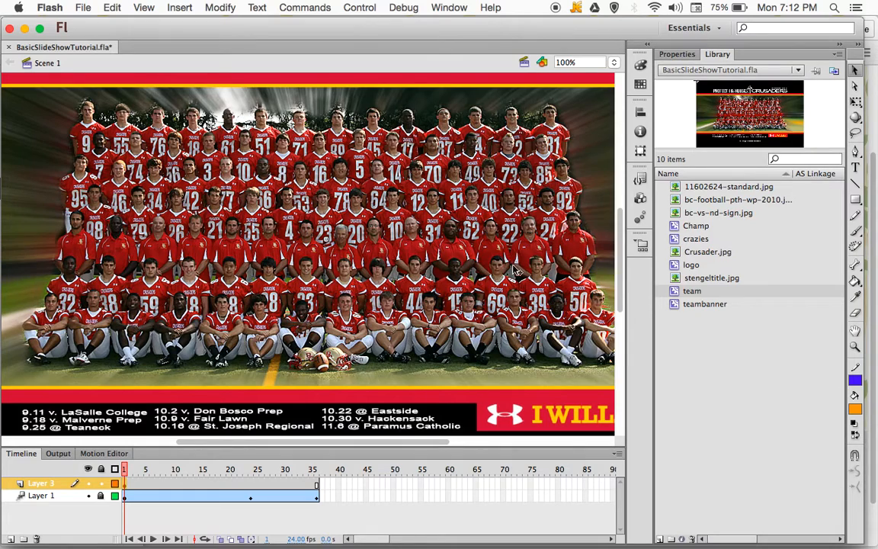
Scale the team picture down proportionally with Free Transform and position it to cover nearly the whole stage
left_click(613, 63)
left_click(615, 51)
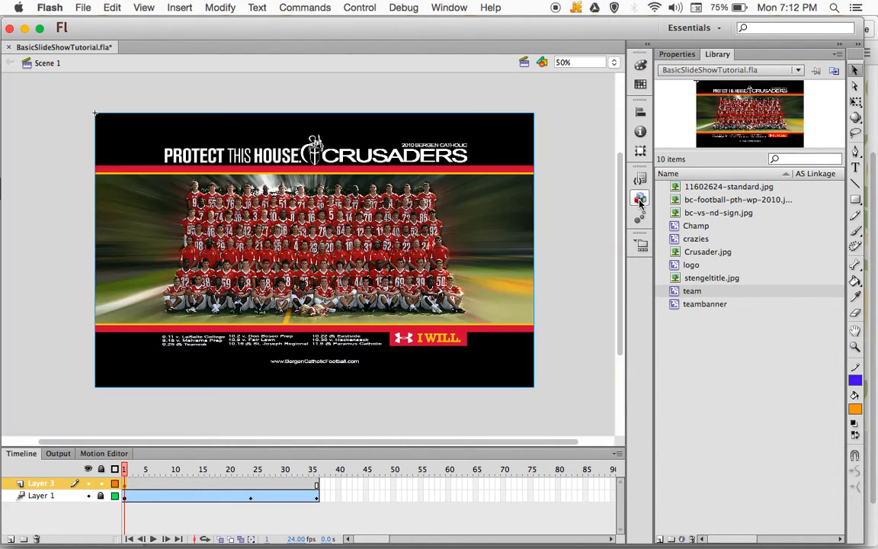
left_click(856, 101)
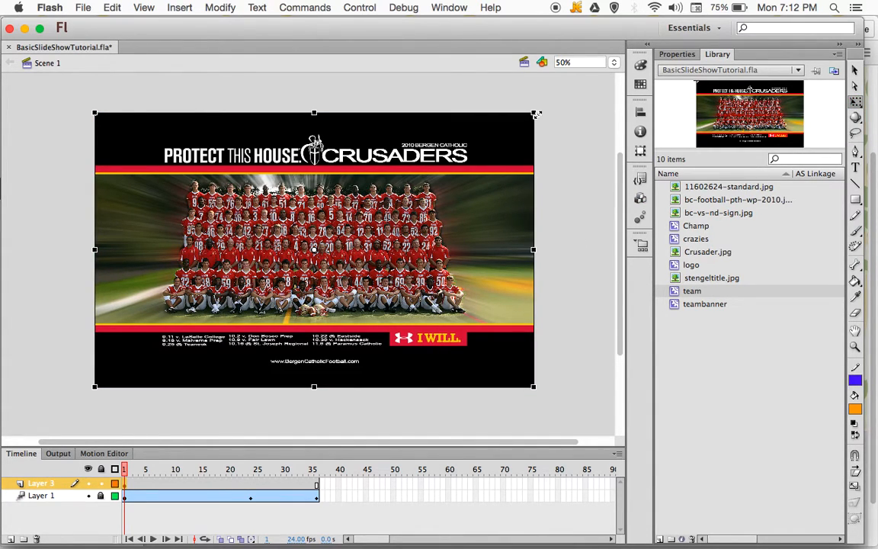
left_click_drag(537, 114, 476, 189)
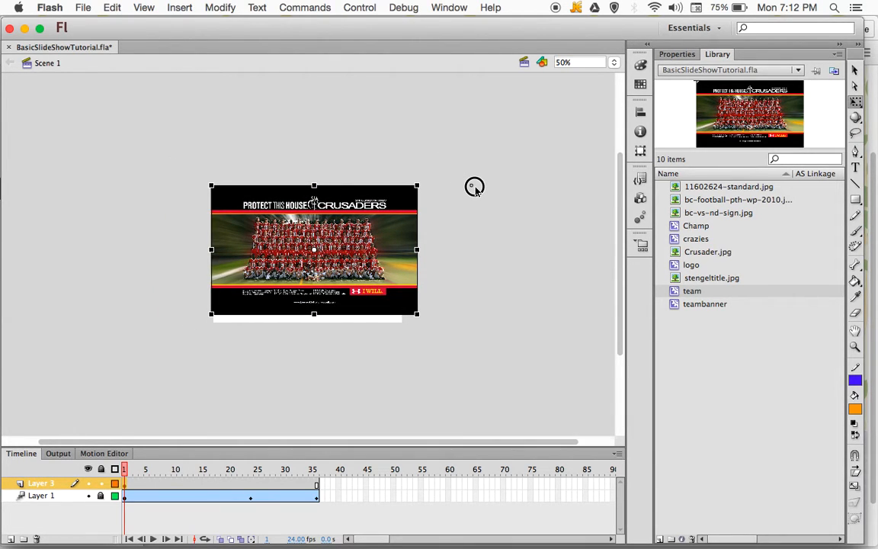
left_click_drag(384, 237, 379, 243)
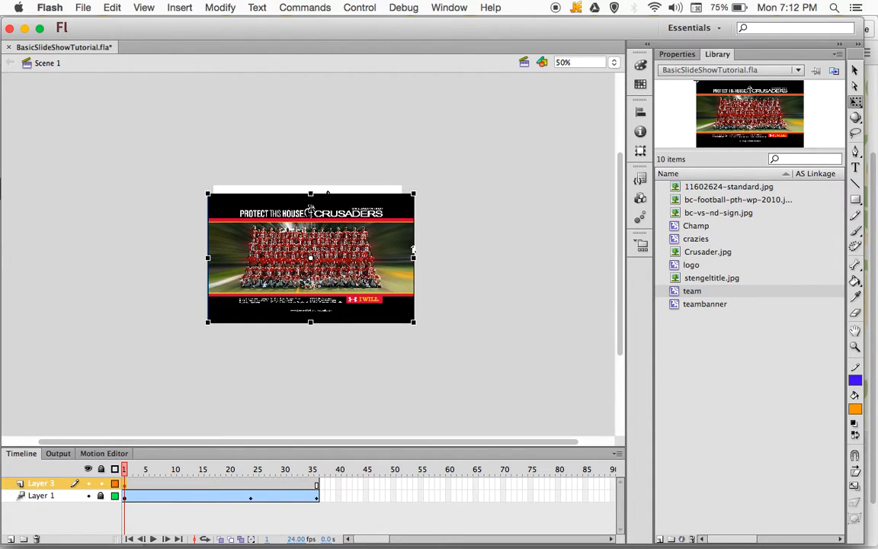
left_click_drag(417, 192, 420, 188)
left_click_drag(384, 229, 382, 224)
left_click(479, 226)
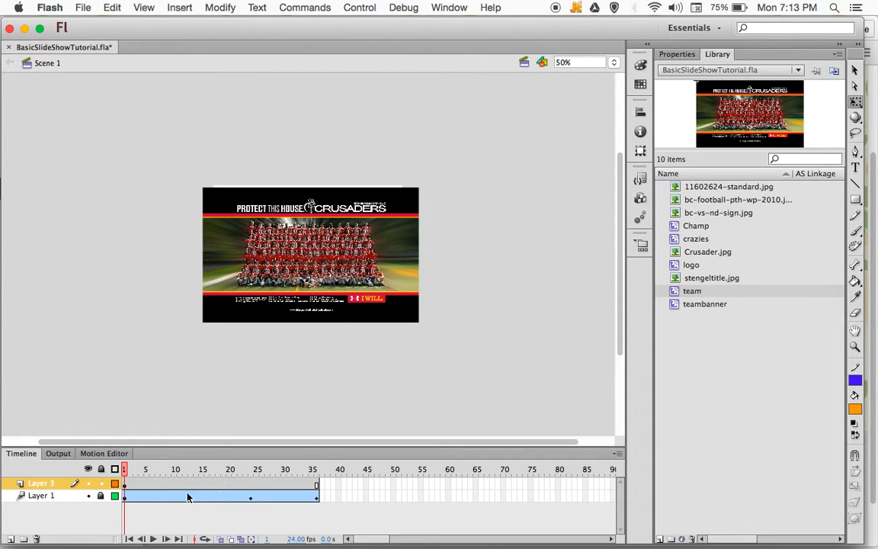
Create a motion tween on the team picture in the new layer
right_click(321, 254)
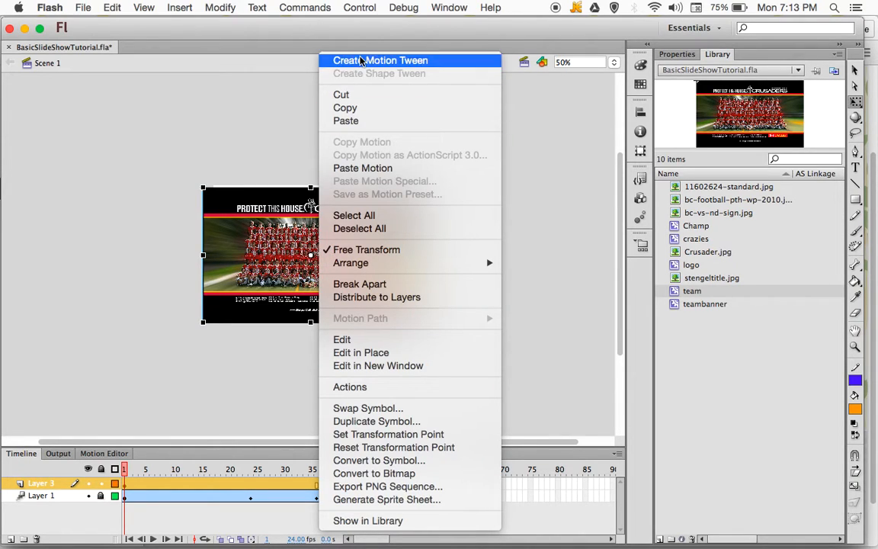
left_click(327, 57)
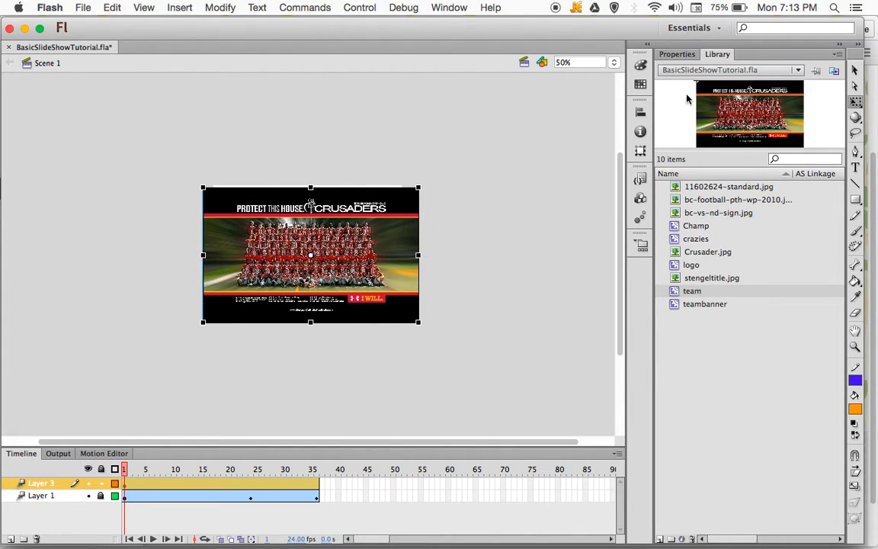
Give the team picture an Alpha color effect of 0% in frame 1 of Layer 3
left_click(686, 58)
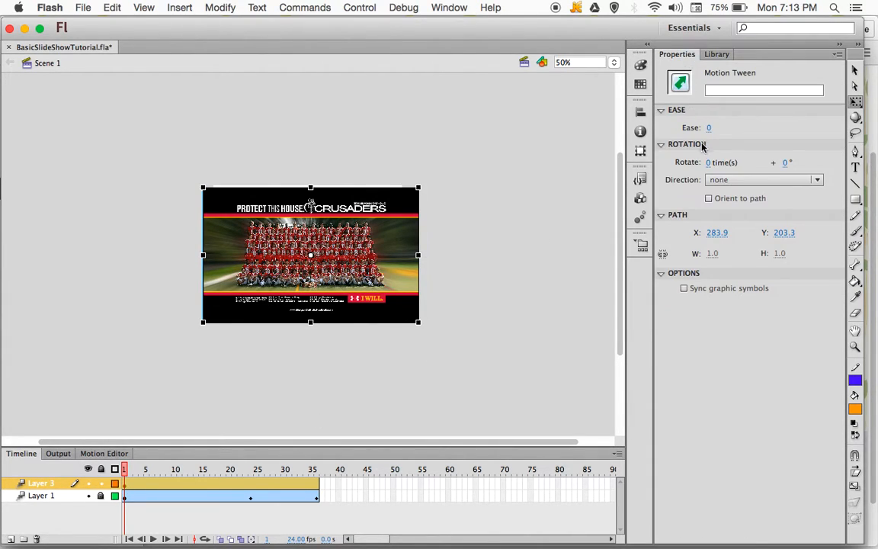
left_click(293, 230)
left_click(855, 69)
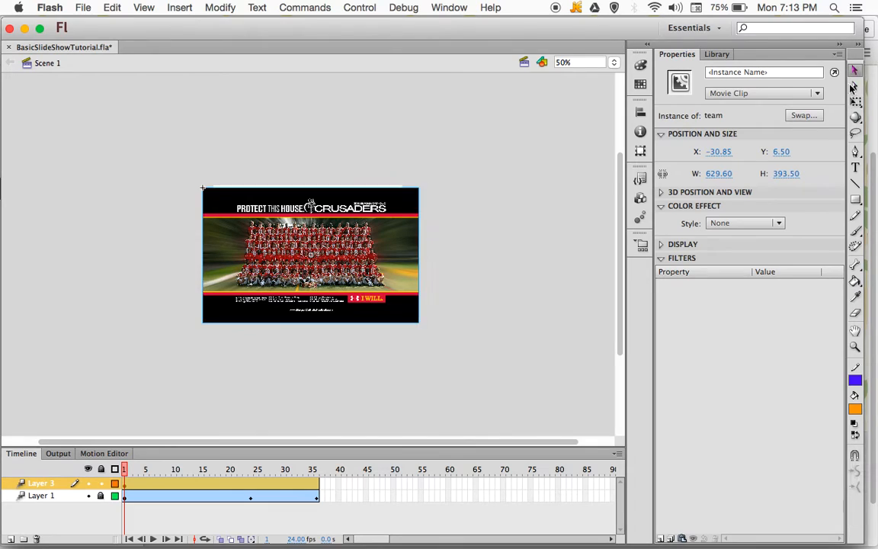
left_click(738, 223)
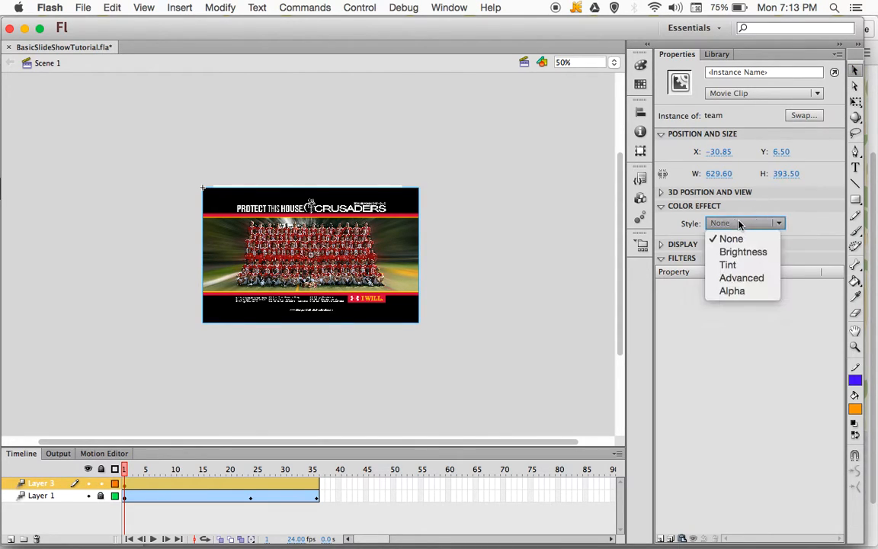
left_click(732, 291)
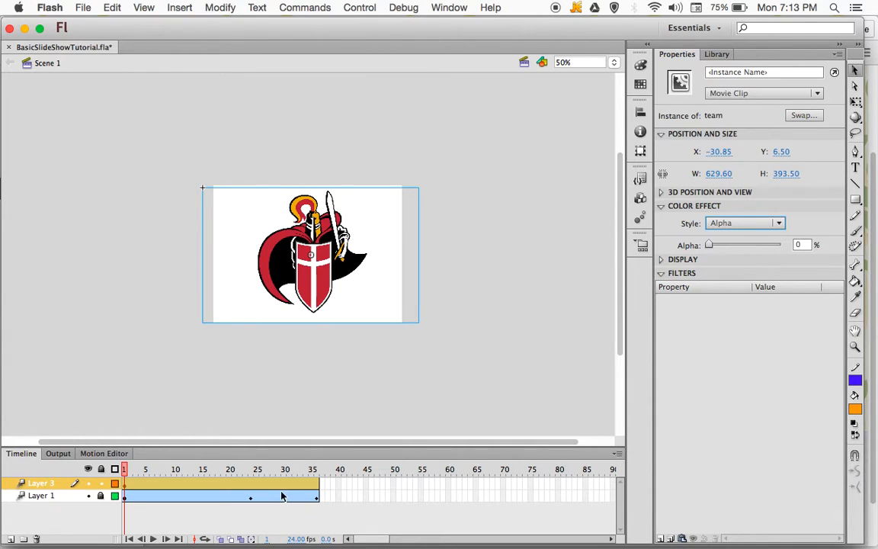
Insert keyframes at frames 24 and 36 of Layer 3 and check the team picture's alpha at frame 24
left_click(251, 496)
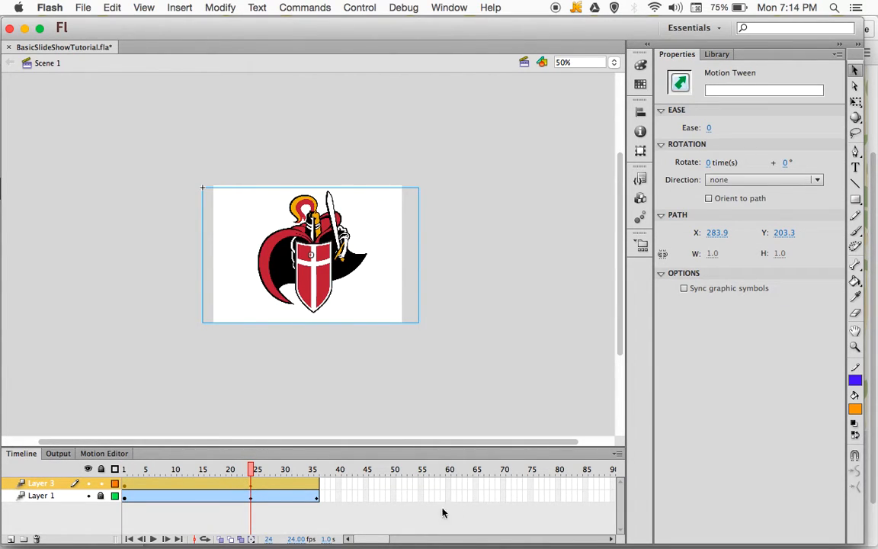
left_click(318, 485)
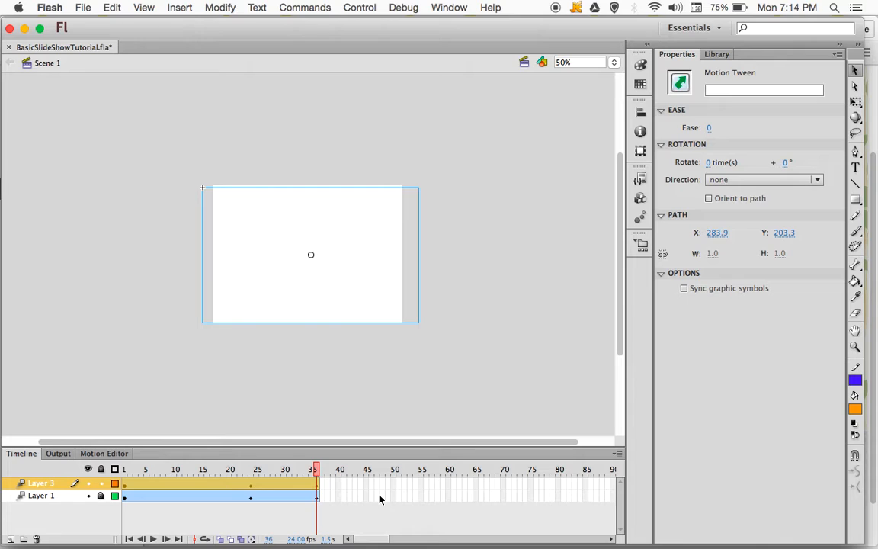
left_click(251, 487)
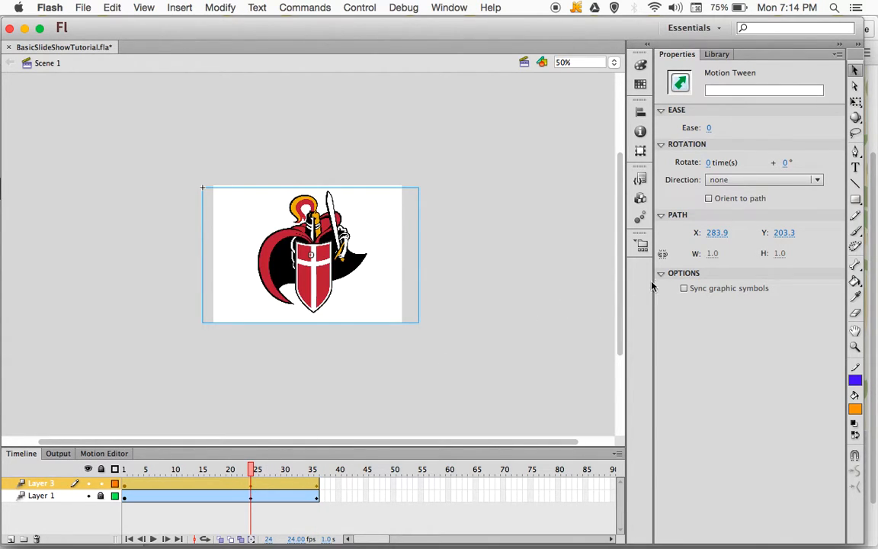
left_click(379, 256)
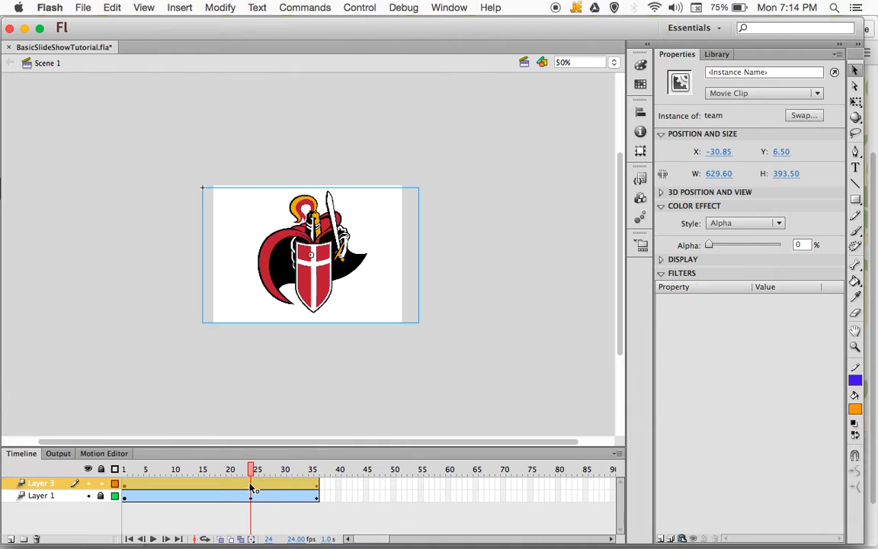
Set the team picture's alpha to 100% at frame 36 of Layer 3
left_click(319, 494)
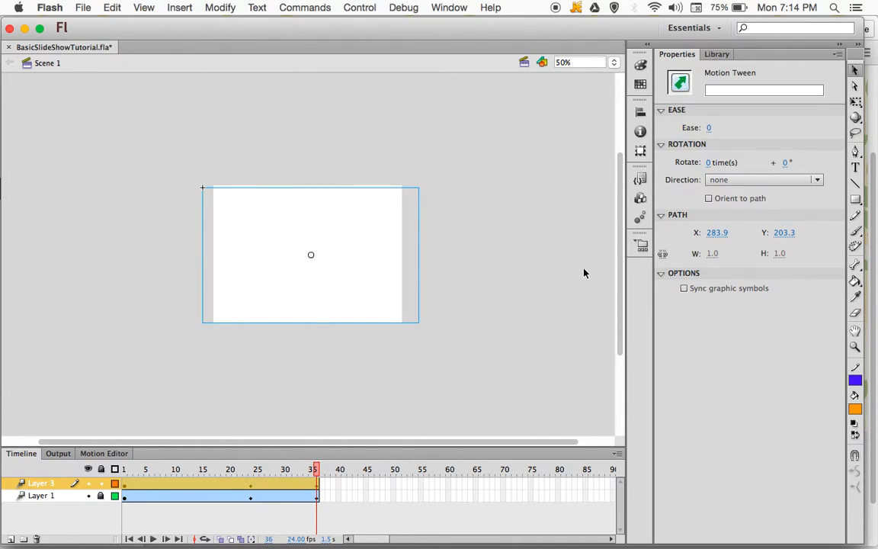
left_click(278, 276)
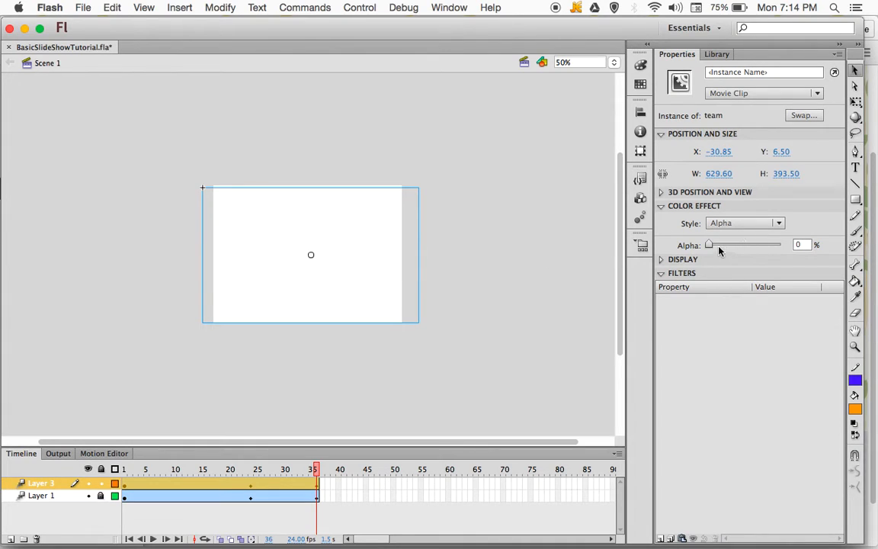
left_click_drag(709, 245, 808, 242)
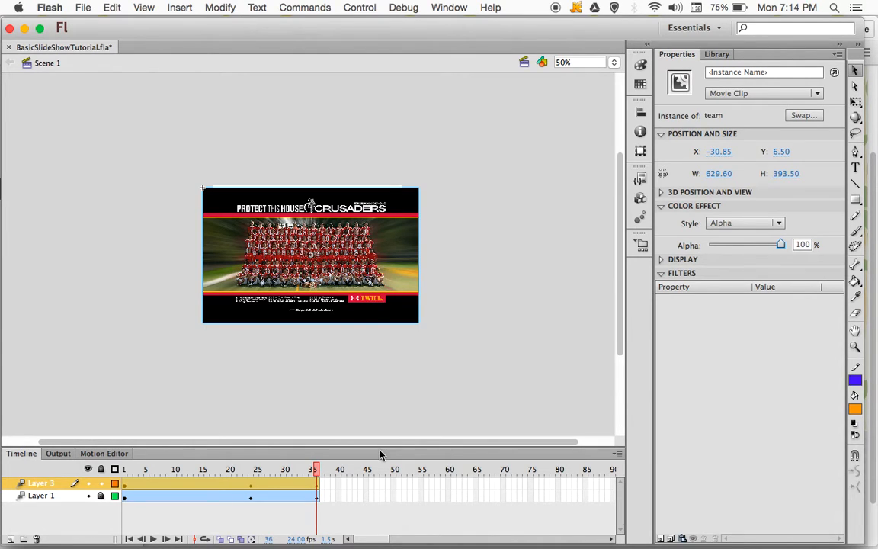
Scrub and play frames 1 to 36 to review the crossfade from the logo to the team picture
left_click_drag(316, 470, 74, 492)
left_click(74, 489)
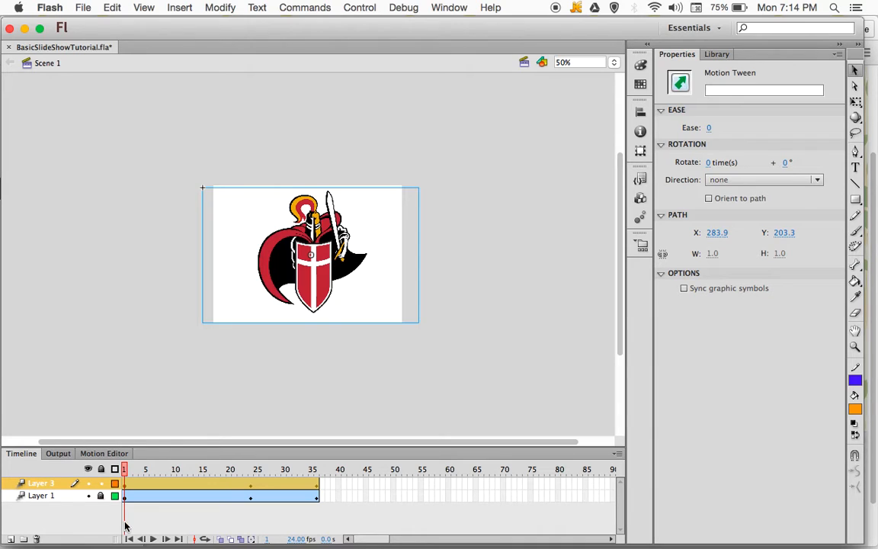
left_click(124, 469)
left_click_drag(124, 468, 318, 471)
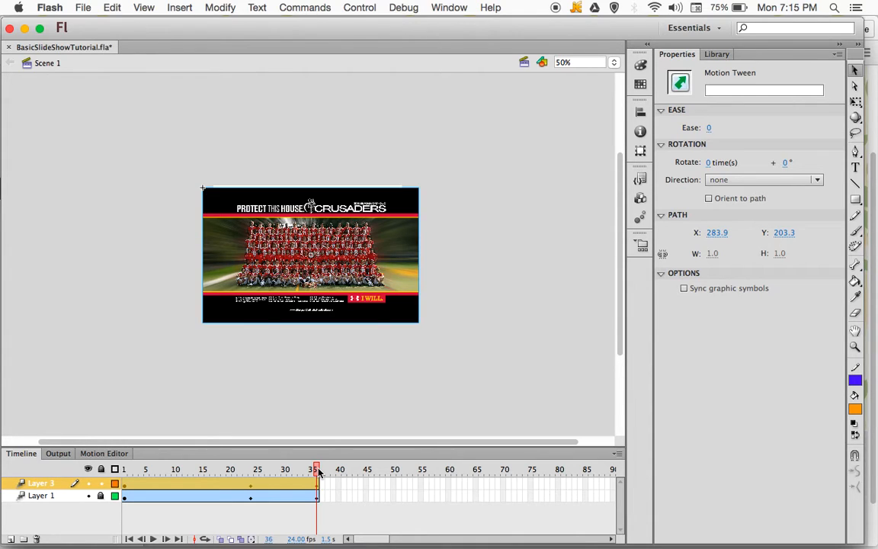
key("Return")
key("Return")
key("Return")
Extend Layer 3's tween to frame 60 and insert a keyframe there that holds the team picture at full alpha
left_click(449, 485)
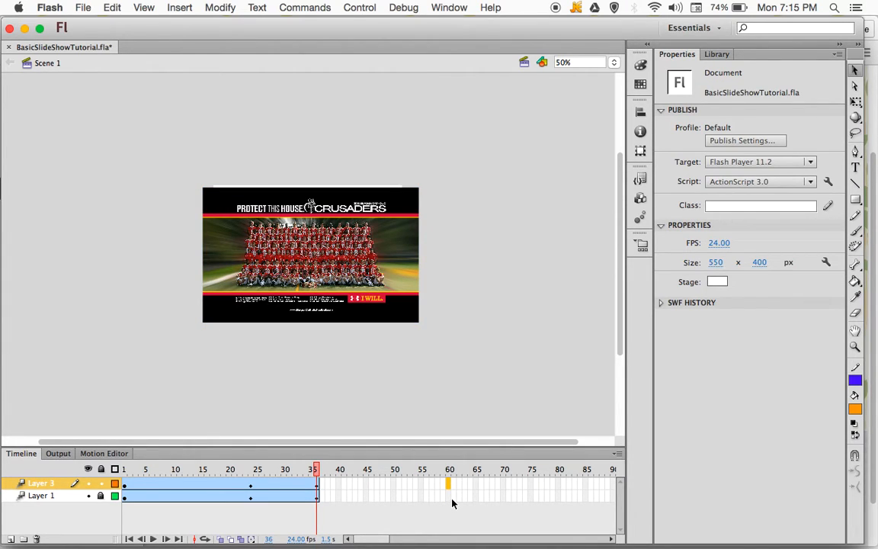
key("F5")
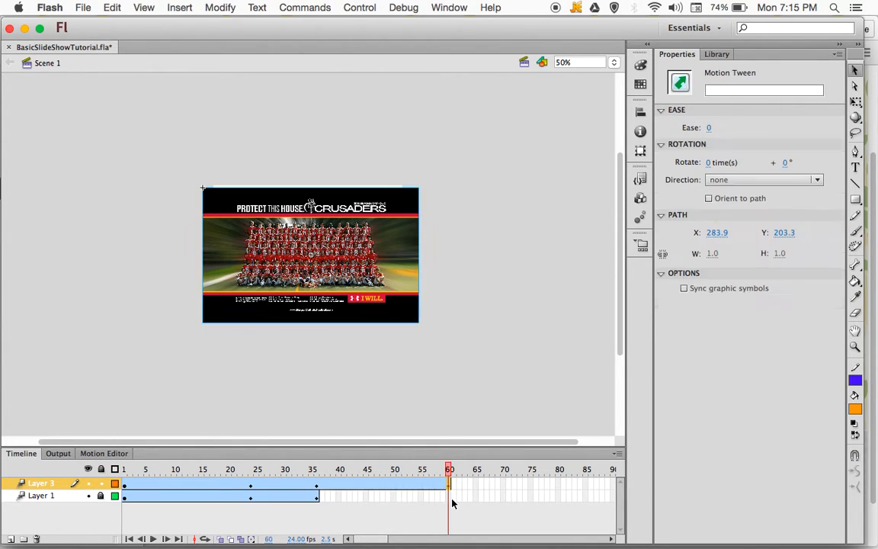
left_click(254, 484)
left_click_drag(254, 469, 449, 482)
left_click(345, 274)
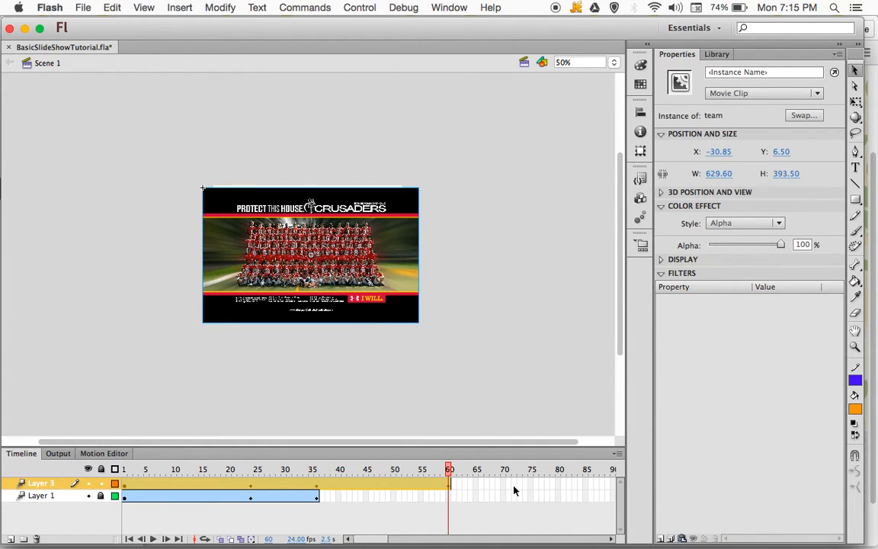
Extend Layer 3's tween to frame 72 and set the team picture's alpha to 0% there
left_click(514, 485)
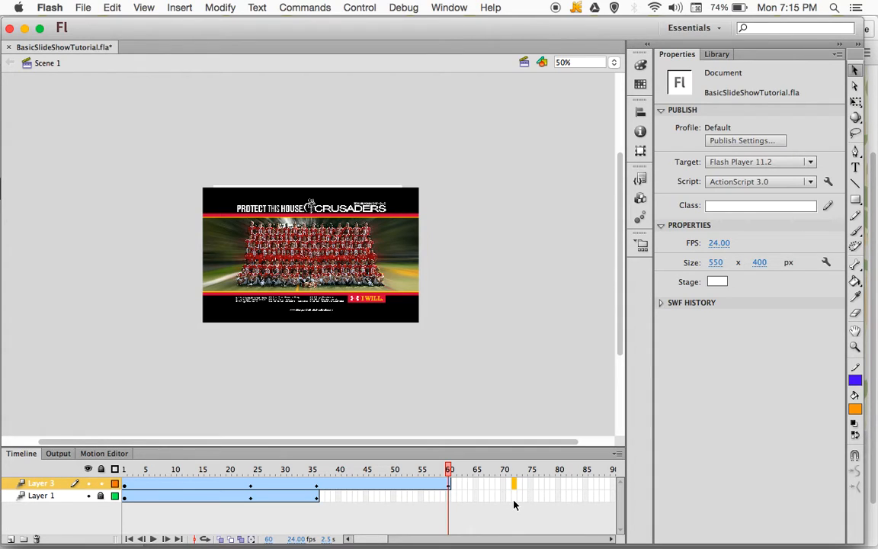
key("F5")
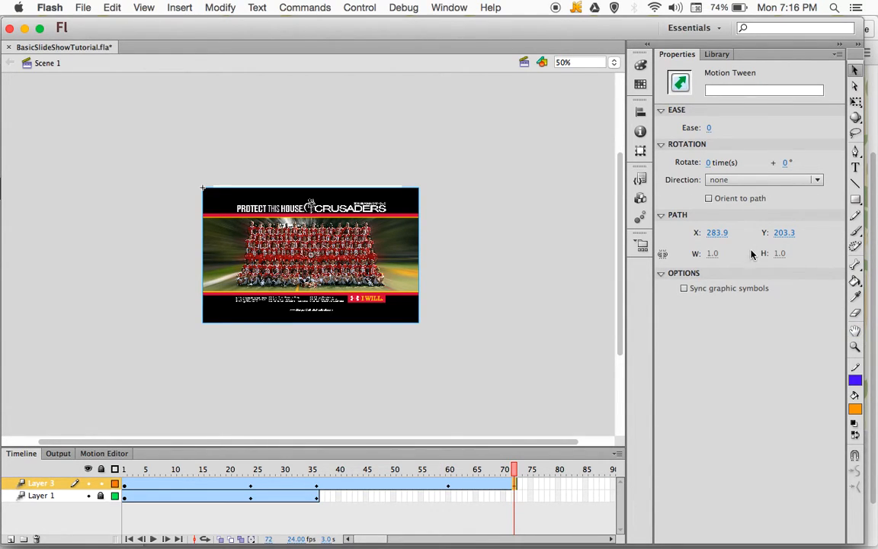
left_click(317, 254)
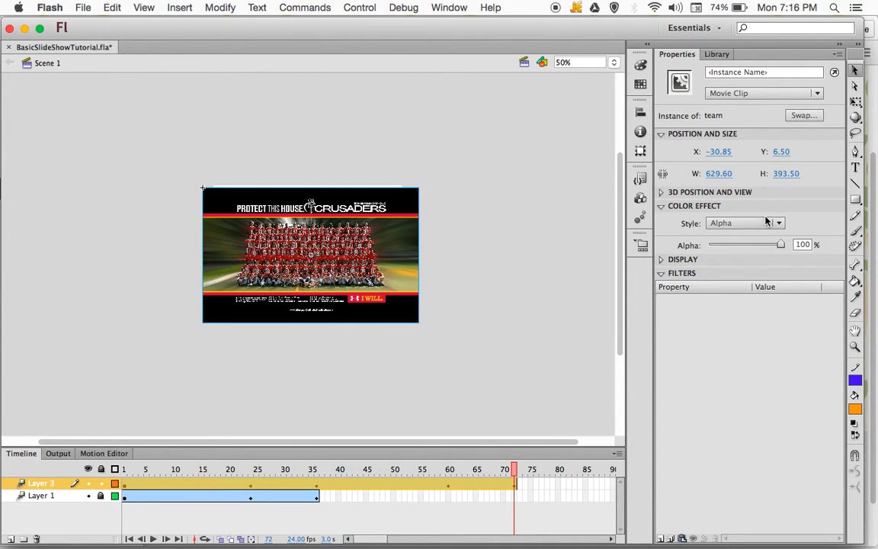
left_click_drag(780, 246, 690, 249)
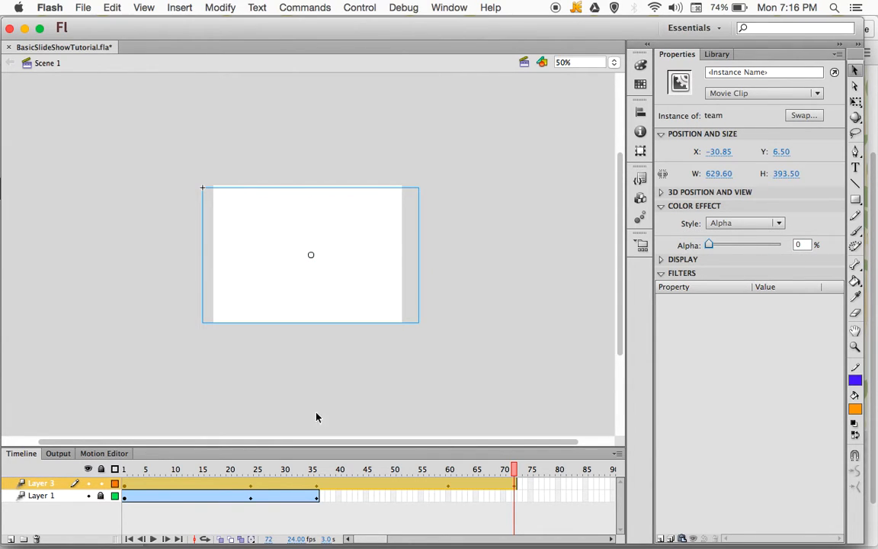
Scrub the timeline from frame 1 to 72 to review the team picture fading in and out
left_click(128, 491)
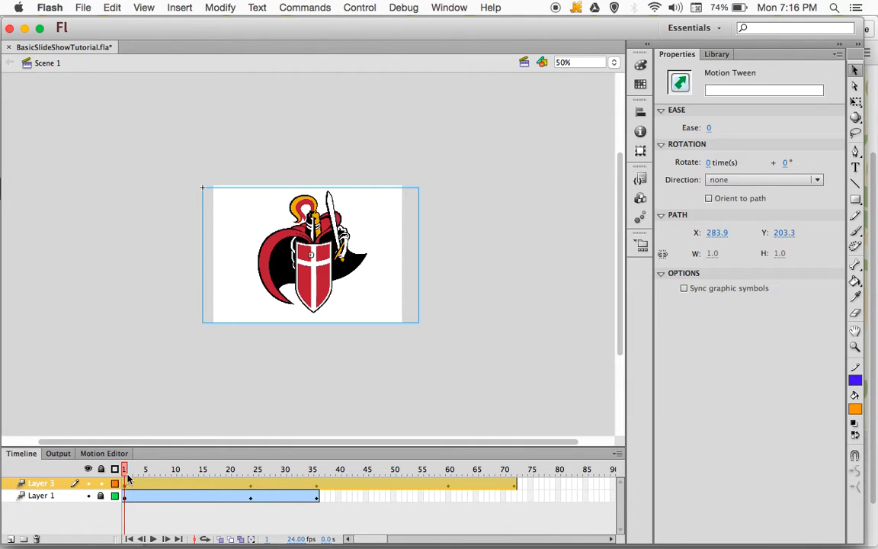
left_click(124, 470)
left_click_drag(125, 470, 449, 476)
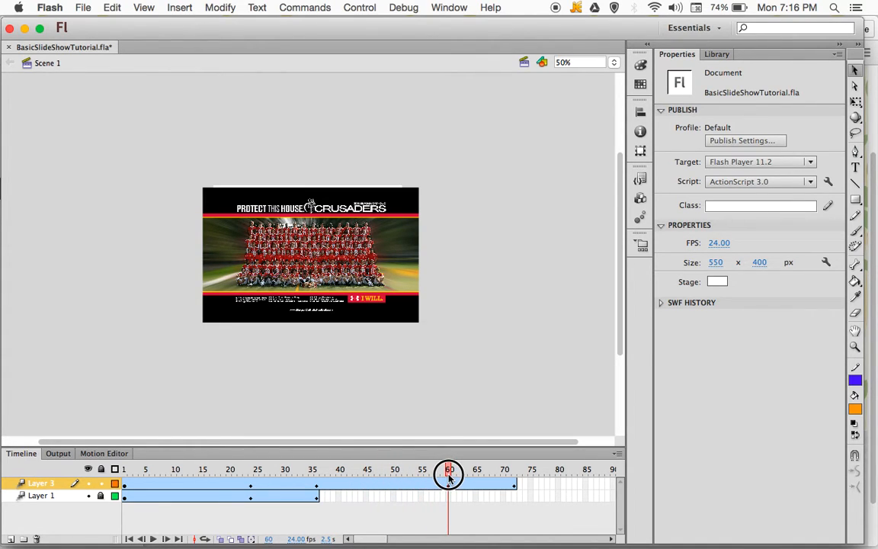
left_click_drag(449, 476, 467, 478)
left_click_drag(483, 477, 521, 481)
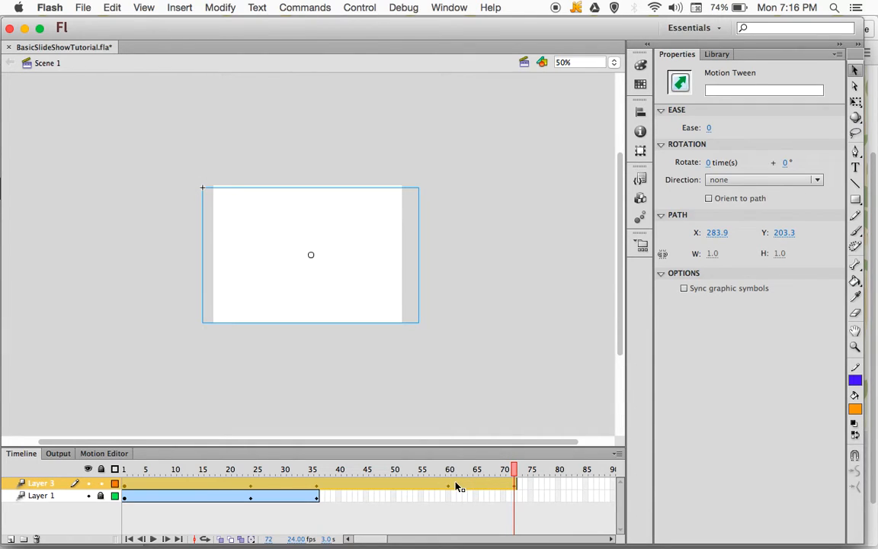
Lock Layer 3 and add a new layer above it, making its first frame current
left_click(101, 484)
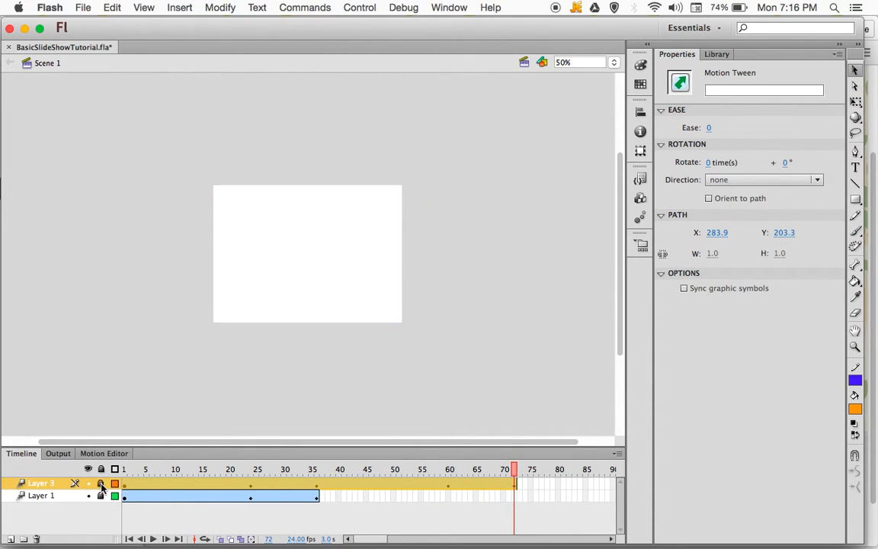
left_click(12, 540)
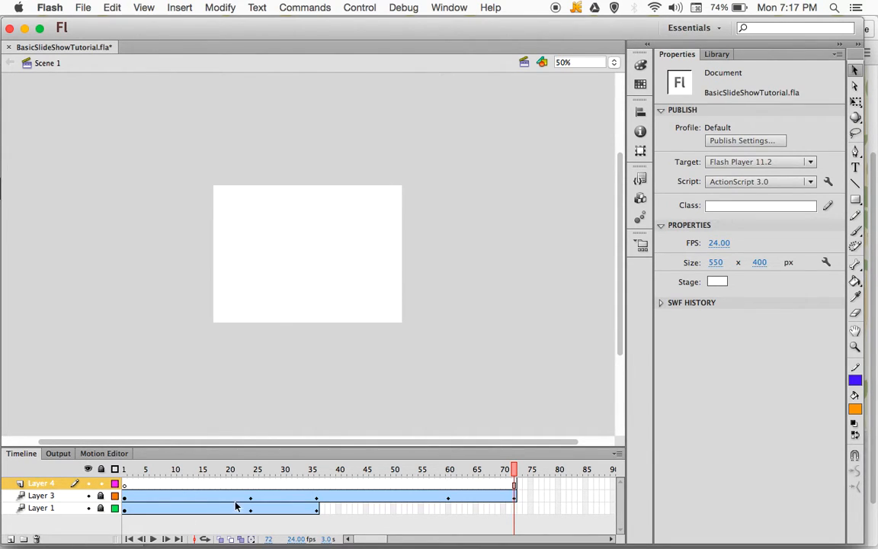
left_click(127, 485)
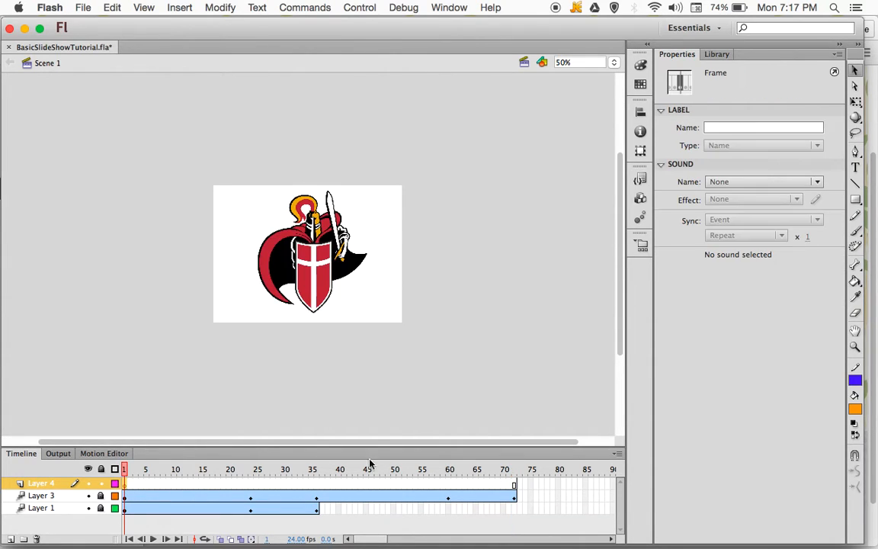
Place the teambanner symbol from the library on the stage in frame 1 of Layer 4
left_click(717, 55)
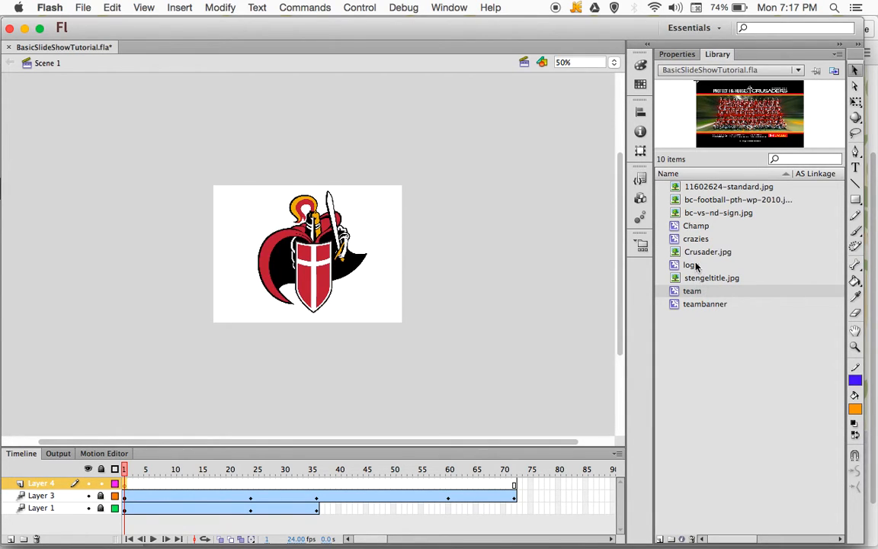
left_click(692, 240)
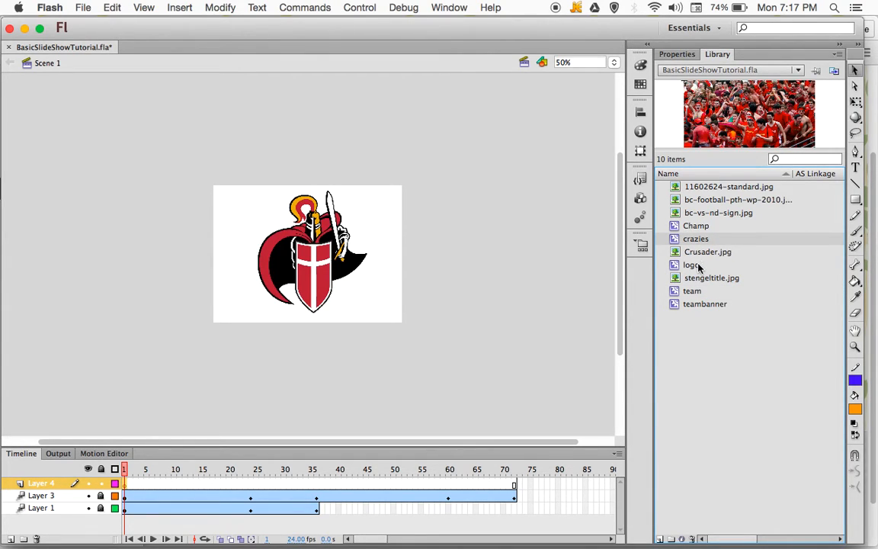
left_click(703, 305)
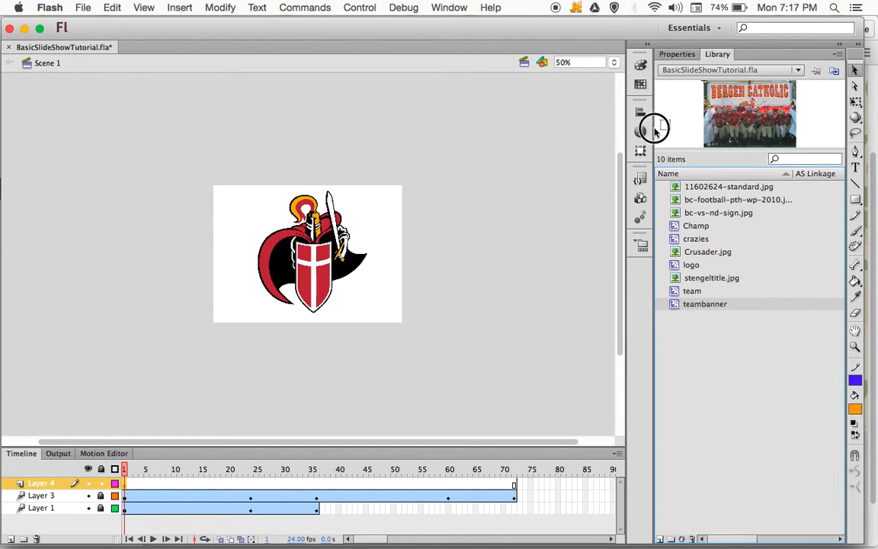
left_click_drag(439, 197, 276, 225)
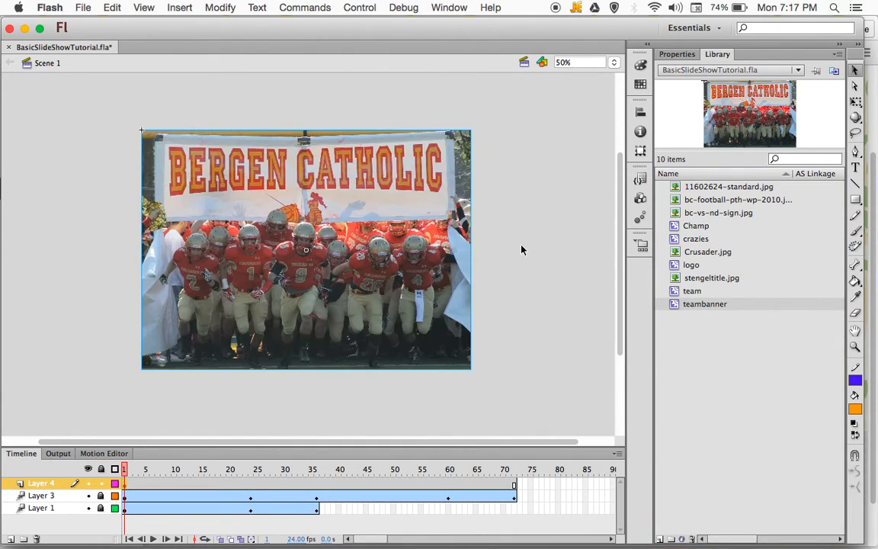
Scale the team banner picture down proportionally to about 58% with Free Transform and position it over the stage
left_click(856, 101)
left_click_drag(471, 131, 412, 180)
left_click_drag(318, 231, 319, 235)
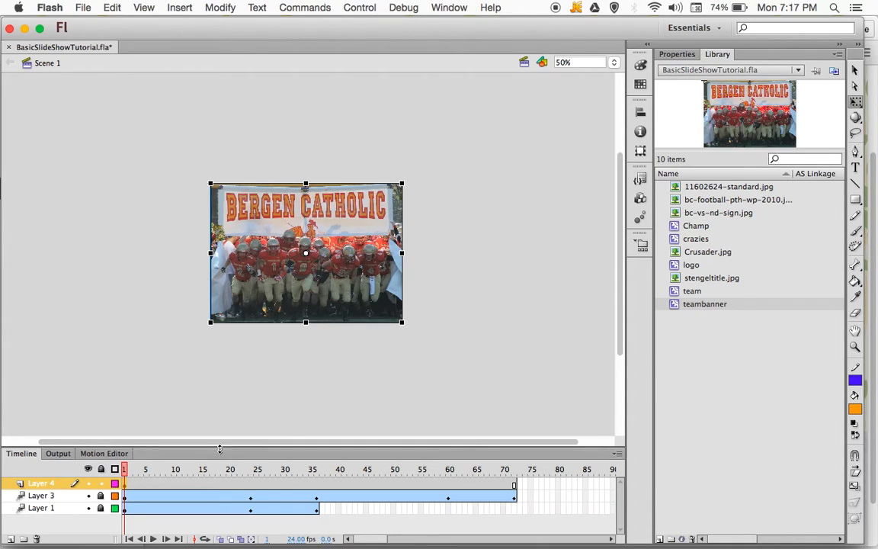
Create a motion tween on the team banner picture in Layer 4
left_click(855, 71)
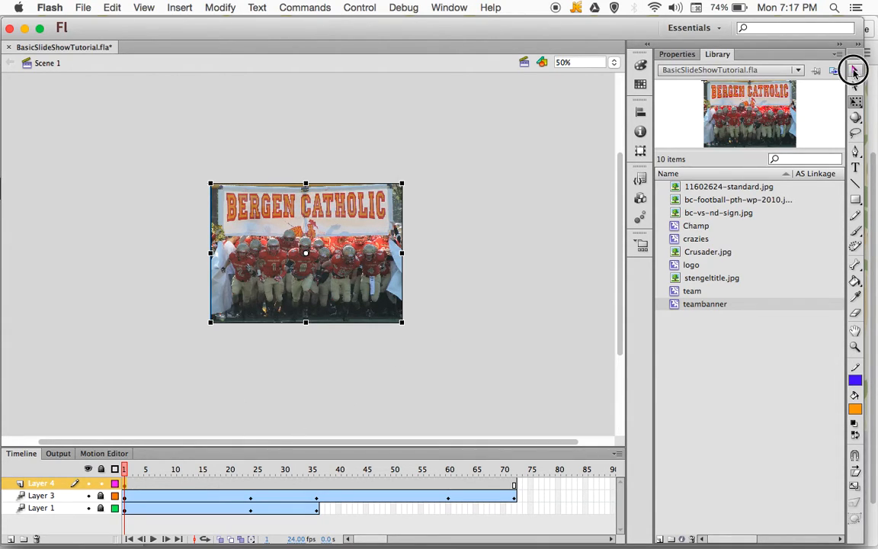
right_click(314, 240)
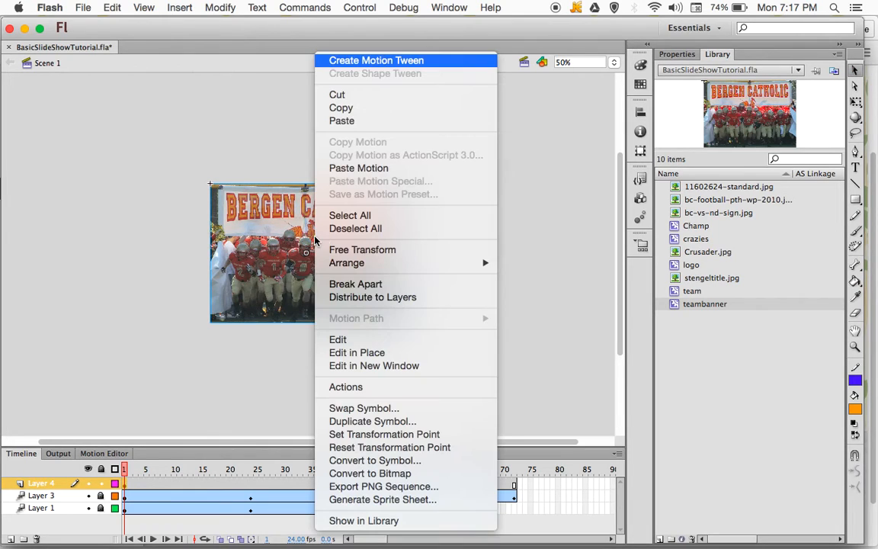
left_click(394, 63)
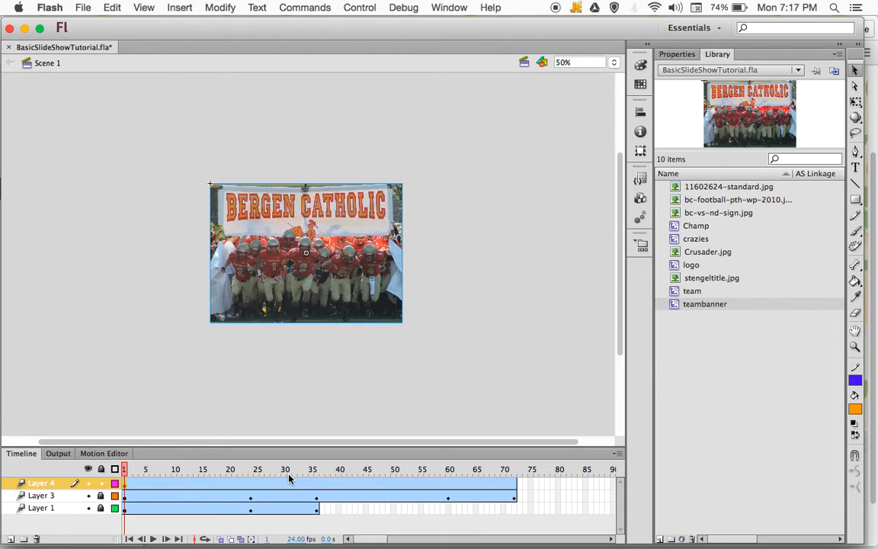
Apply an Alpha color effect of 0% to the team banner picture in frame 1 of Layer 4
left_click(640, 153)
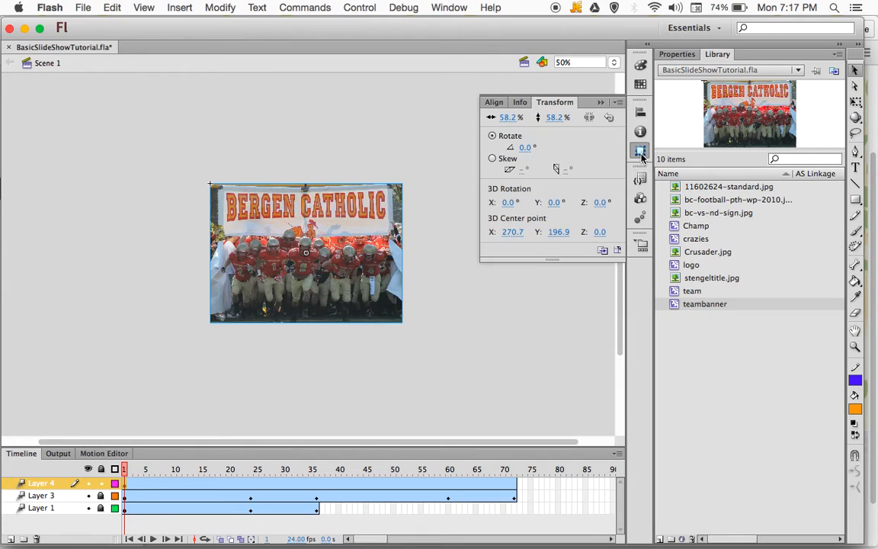
left_click(666, 58)
left_click(512, 86)
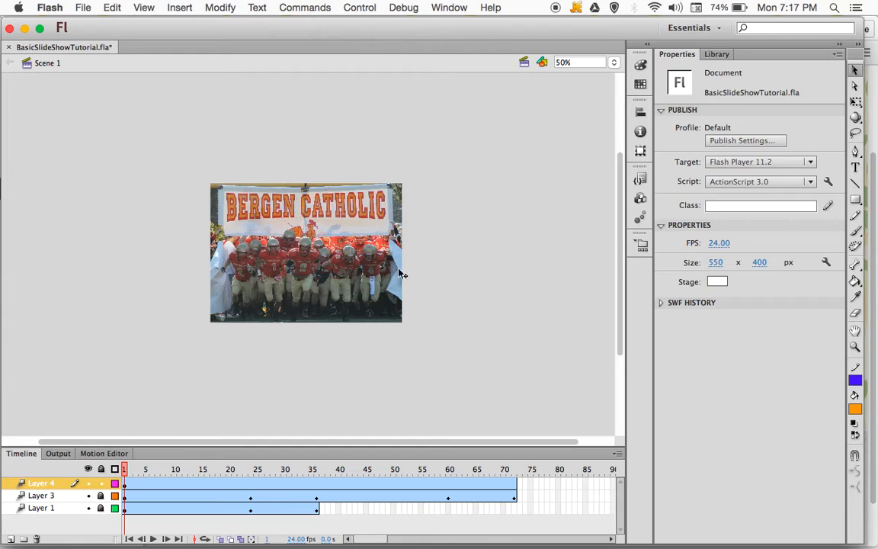
left_click(402, 288)
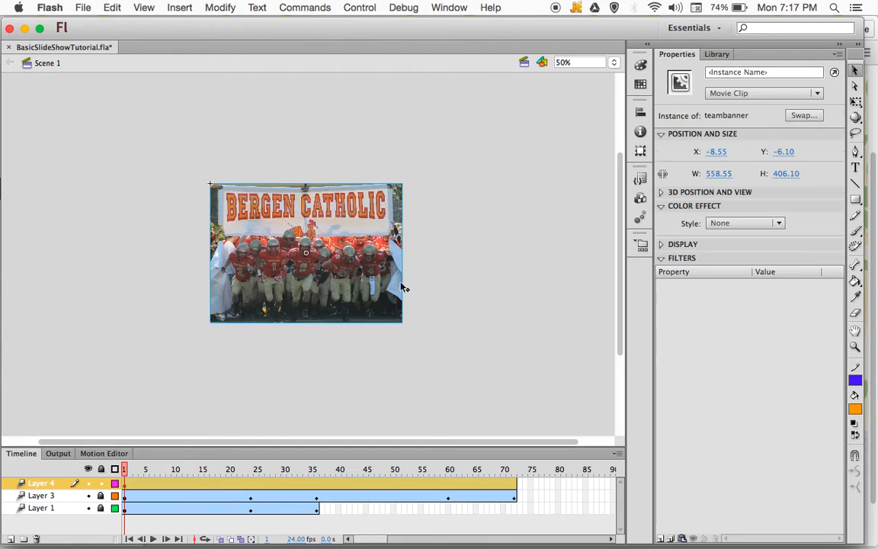
left_click(721, 223)
left_click(741, 292)
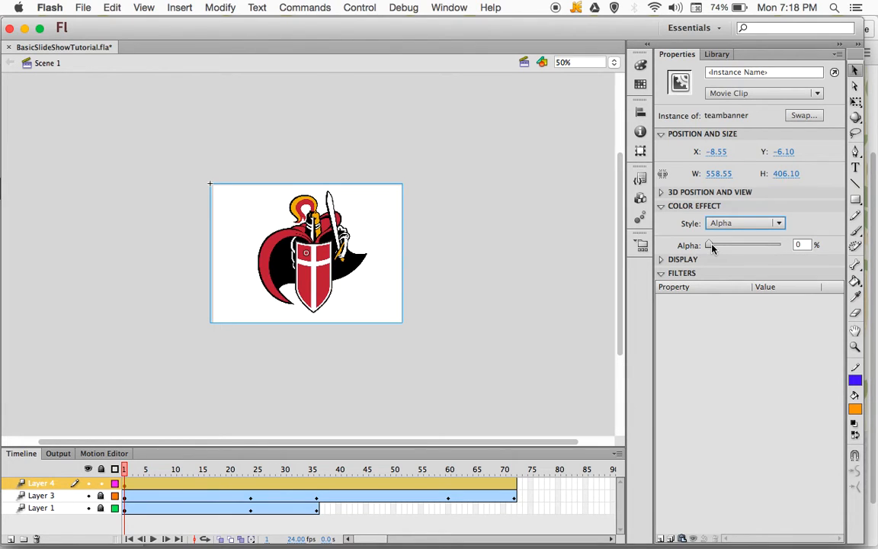
Insert a keyframe at frame 60 of Layer 4 for the start of the team banner's fade-in
left_click(450, 497)
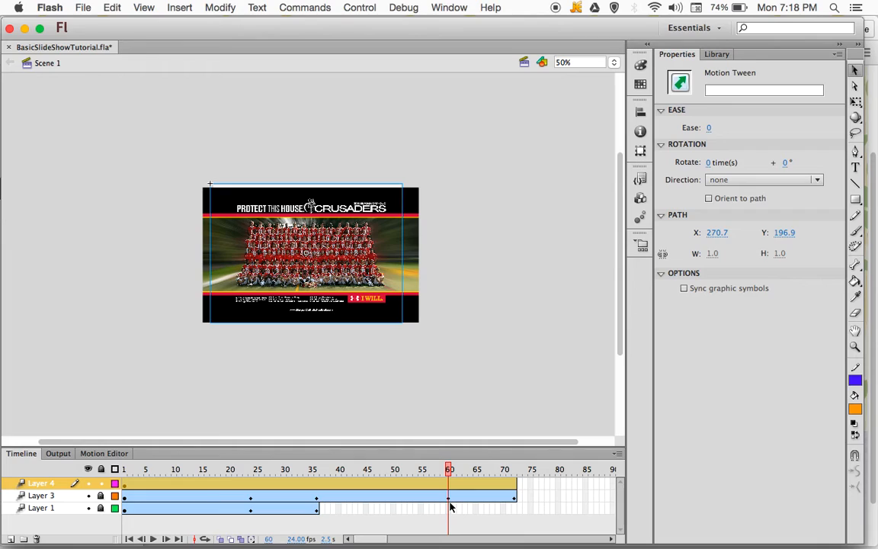
key("super+s")
key("F6")
Add a keyframe at frame 72 of Layer 4 and set the team banner picture's alpha to 100% there
left_click(516, 492)
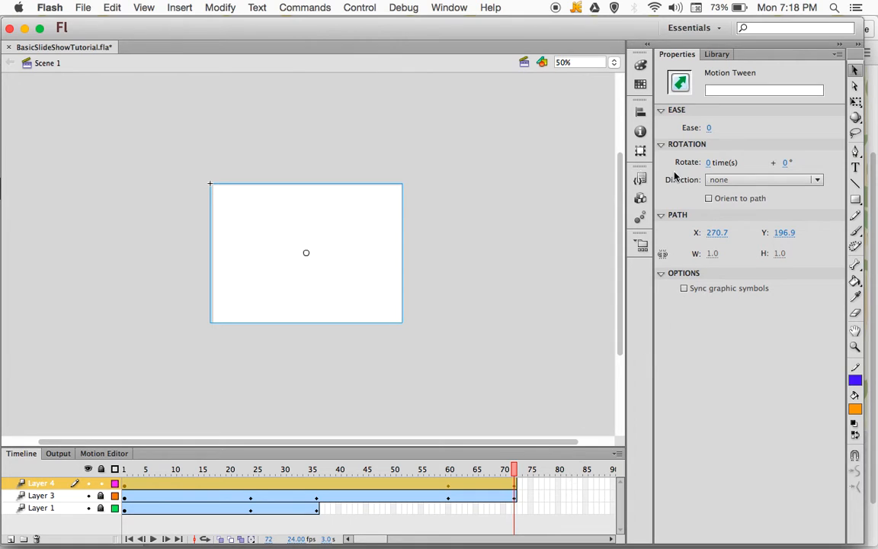
left_click(378, 225)
left_click_drag(709, 244, 810, 244)
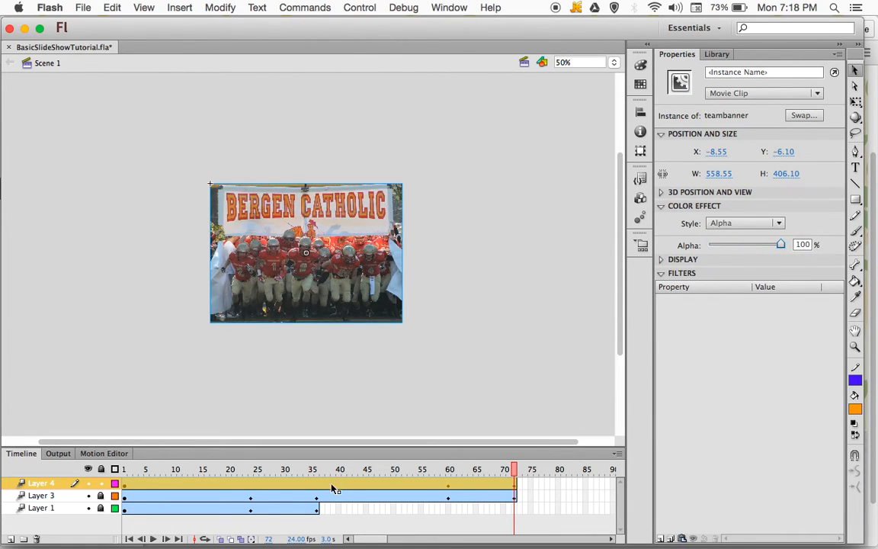
Scrub the playhead from frame 1 to frame 72 to check the transitions between the three pictures
left_click(128, 483)
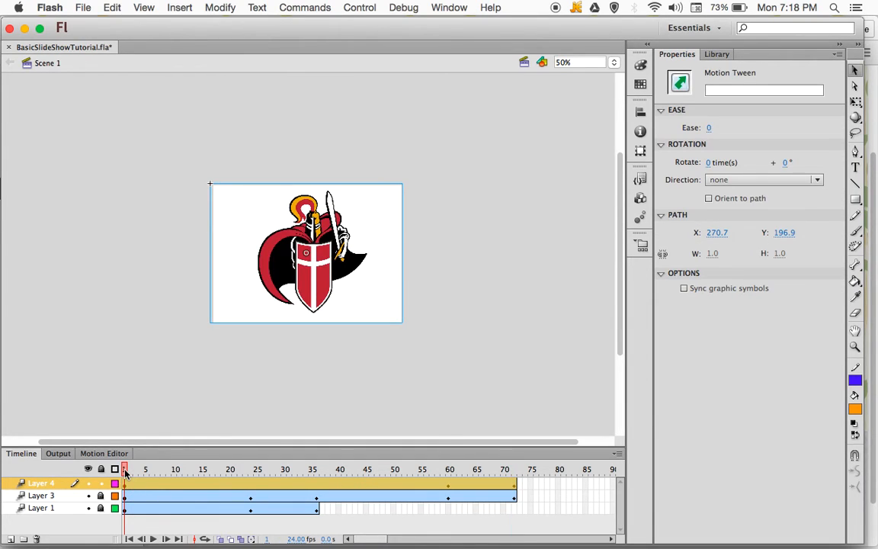
left_click_drag(126, 470, 517, 480)
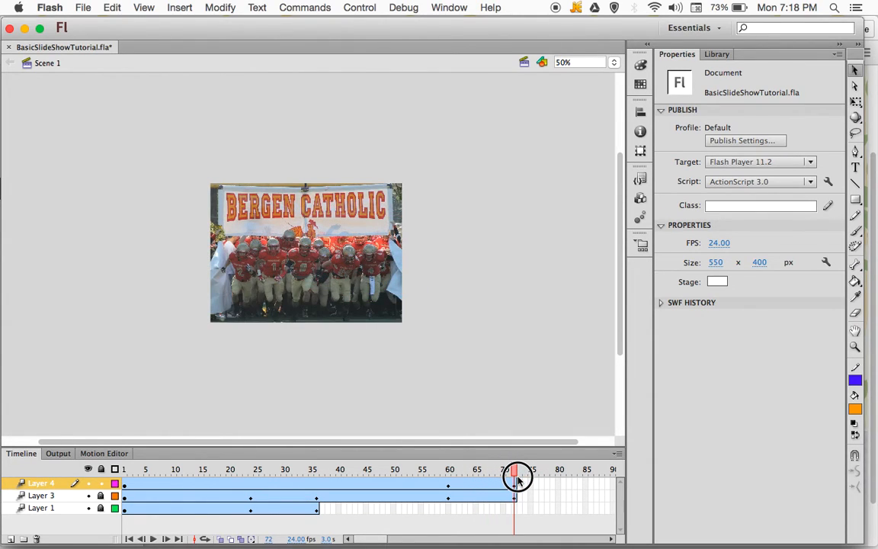
left_click(517, 480)
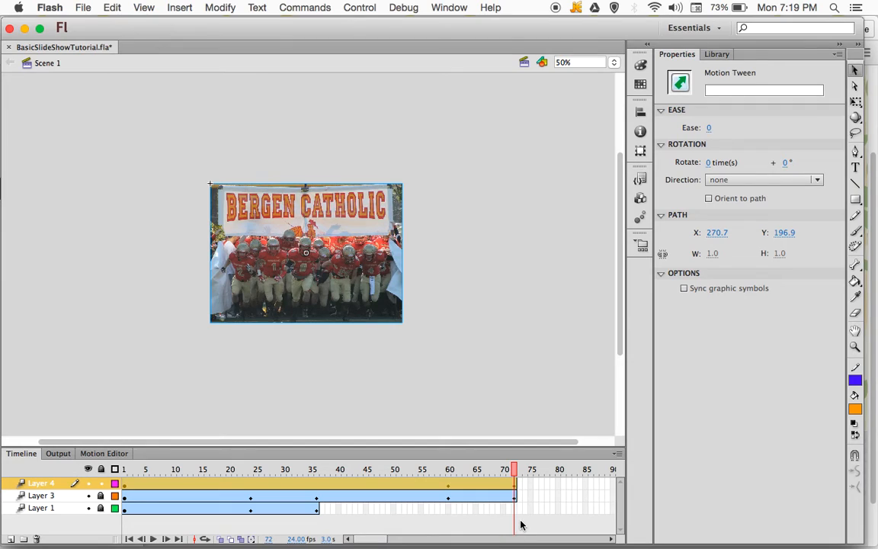
Extend the team banner tween in Layer 4 to frame 96 with a keyframe there, and select the picture
left_click_drag(376, 540, 394, 541)
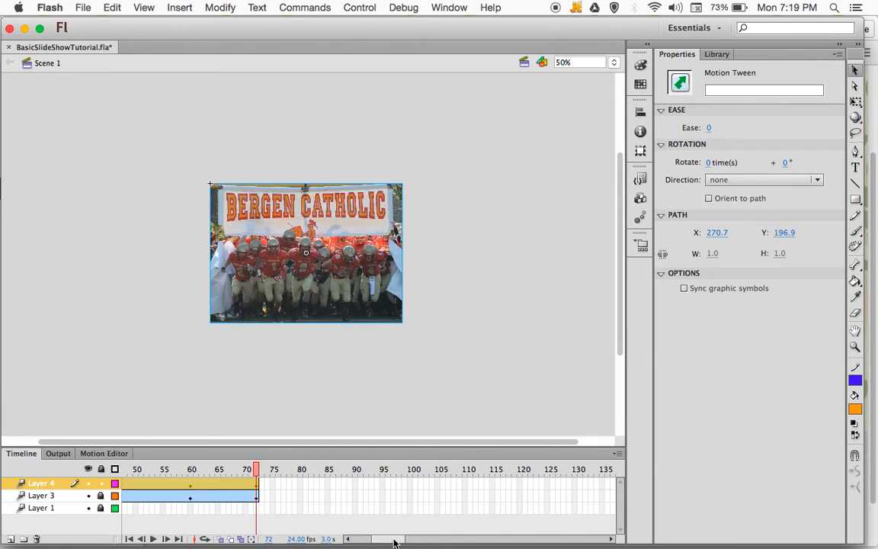
left_click(389, 483)
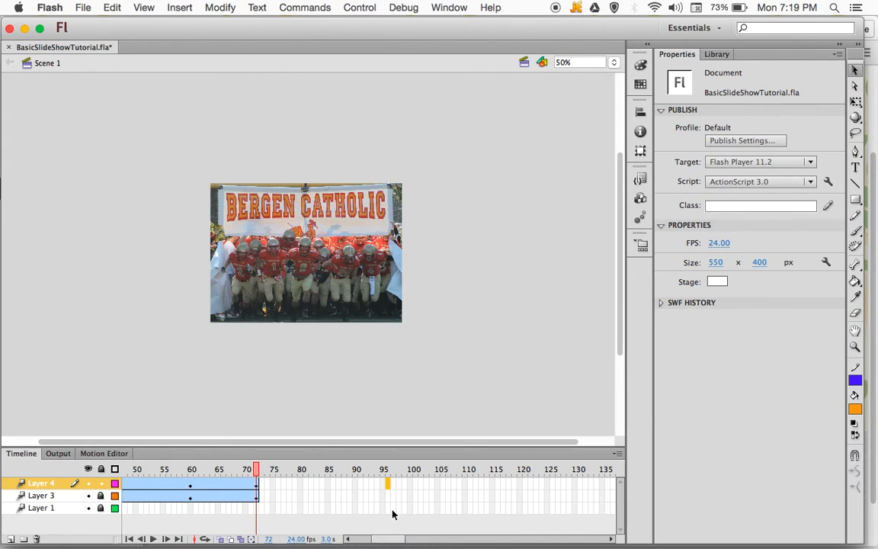
key("F5")
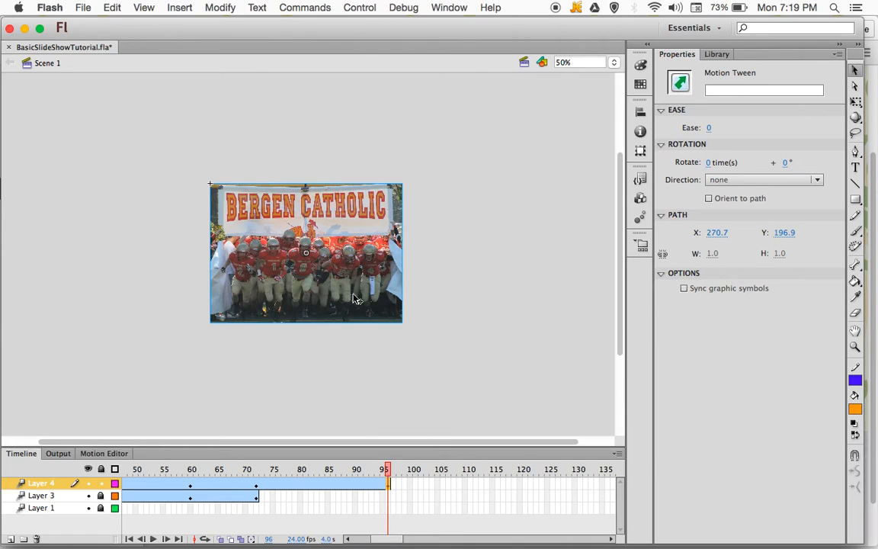
left_click(318, 270)
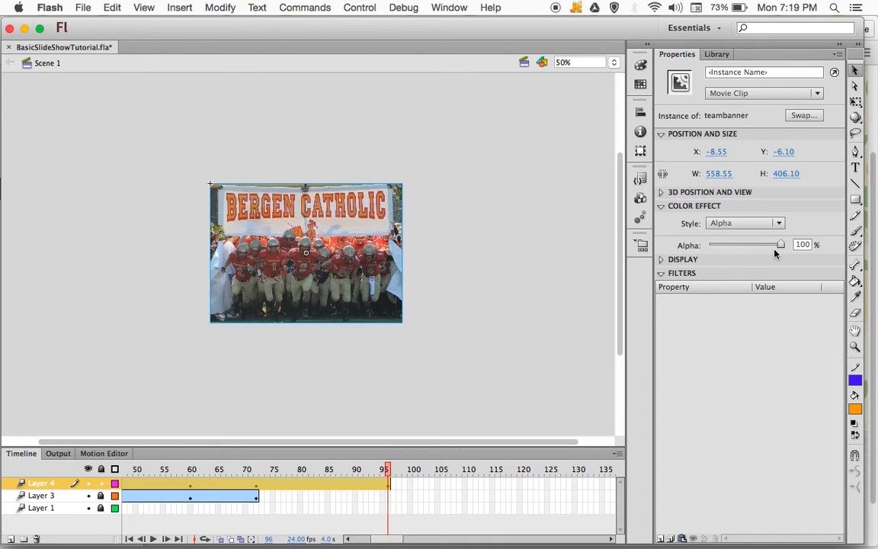
Extend the Layer 4 tween to frame 108 with a keyframe and set the team banner picture's alpha to 0% there
left_click(453, 485)
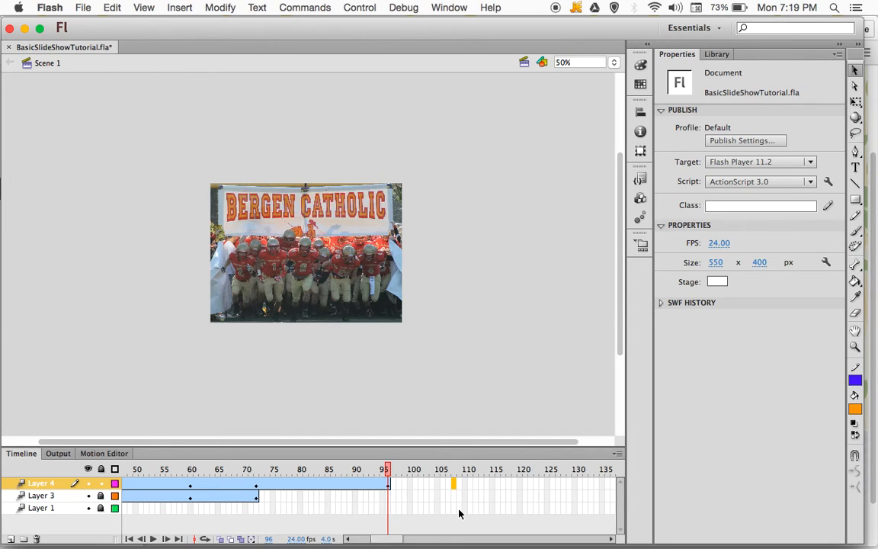
key("F5")
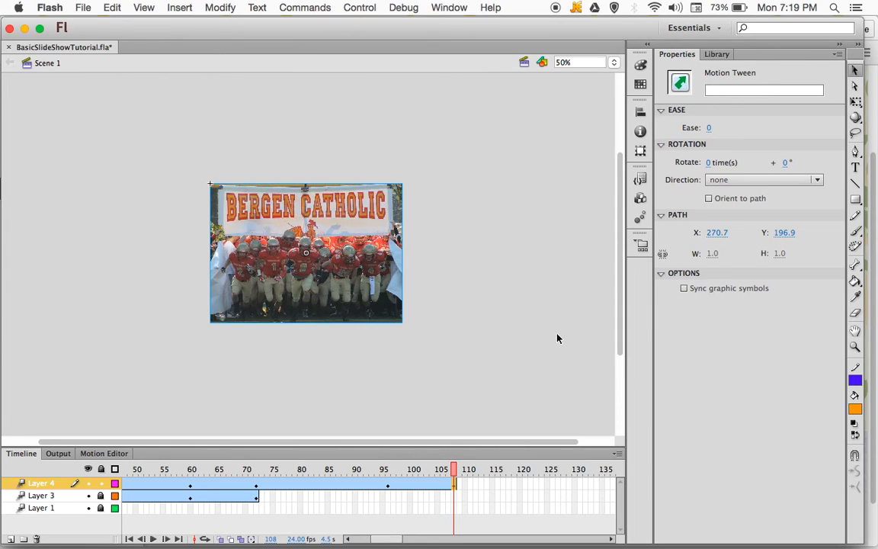
left_click(341, 229)
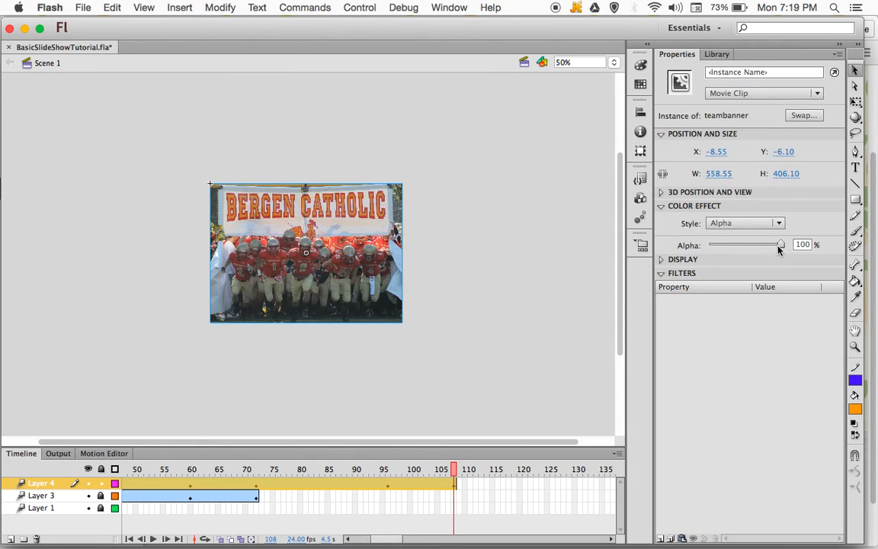
left_click_drag(780, 245, 688, 246)
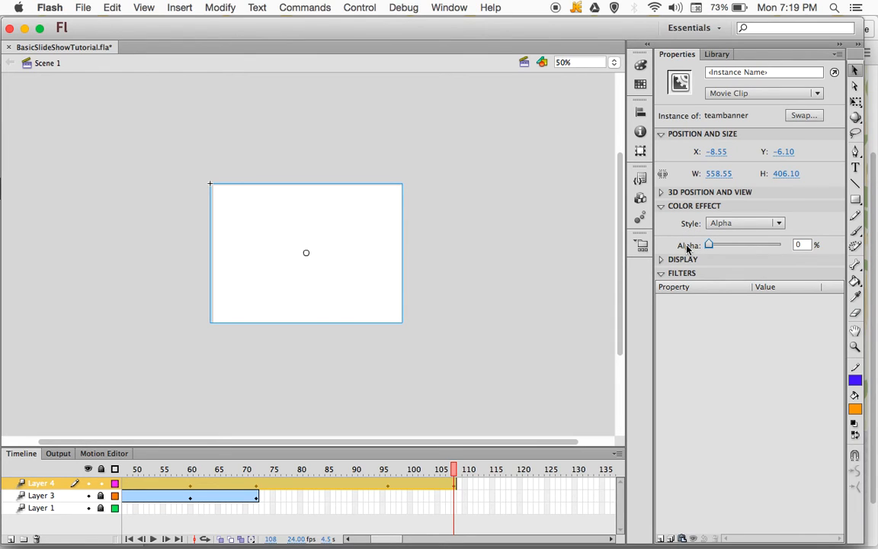
Play the slideshow animation on the timeline to check the fades of all three pictures
key("Return")
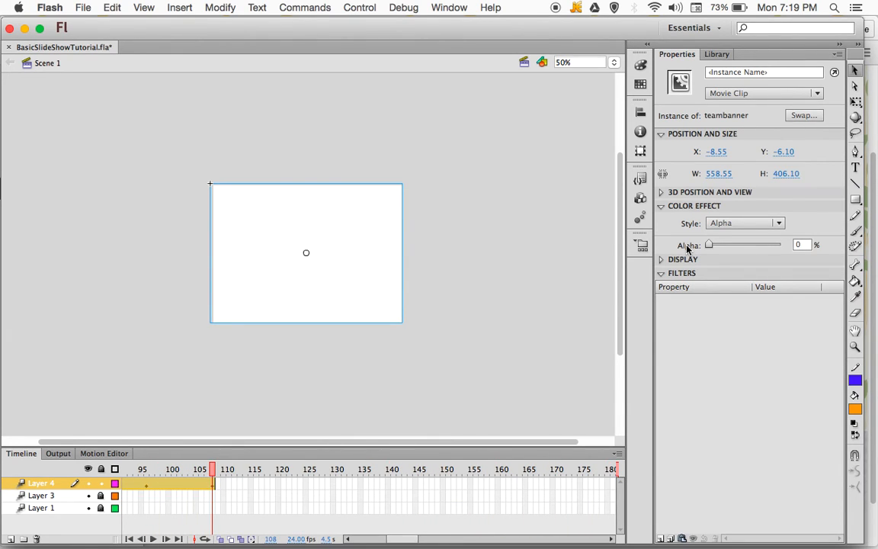
left_click_drag(400, 541, 353, 538)
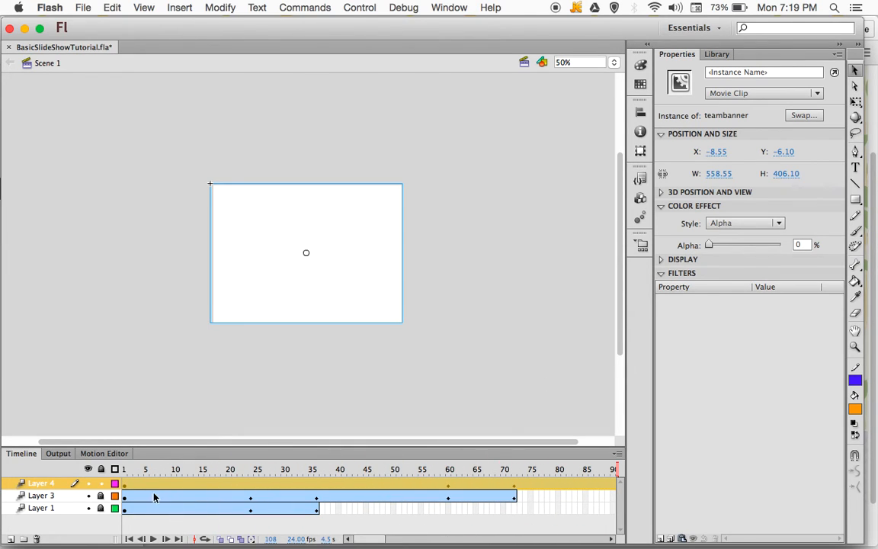